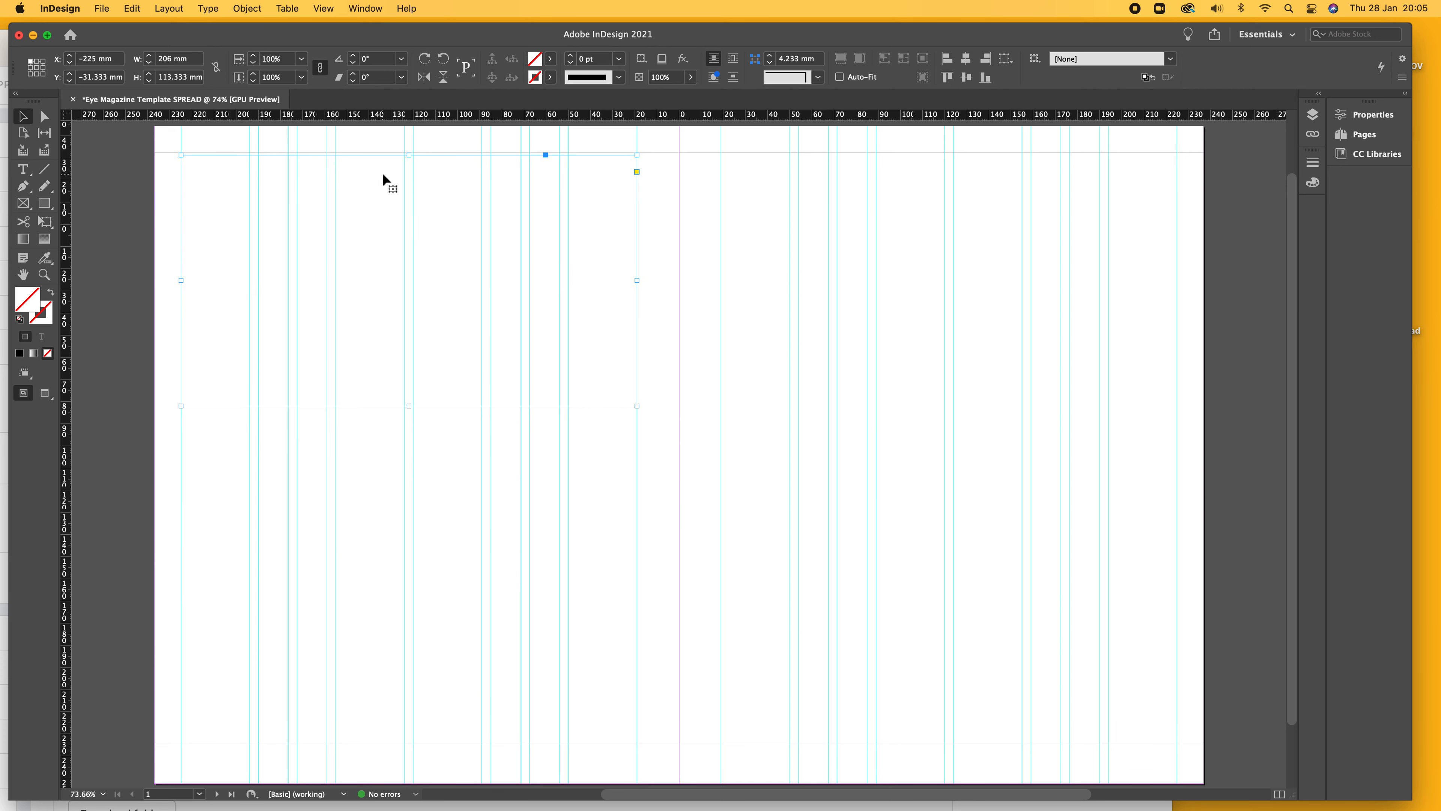
- Extend the empty frame to 136.5 mm high from the top margin and place the first picture from the Tree Images folder in it
left_click_drag(409, 154, 409, 152)
left_click_drag(409, 405, 405, 455)
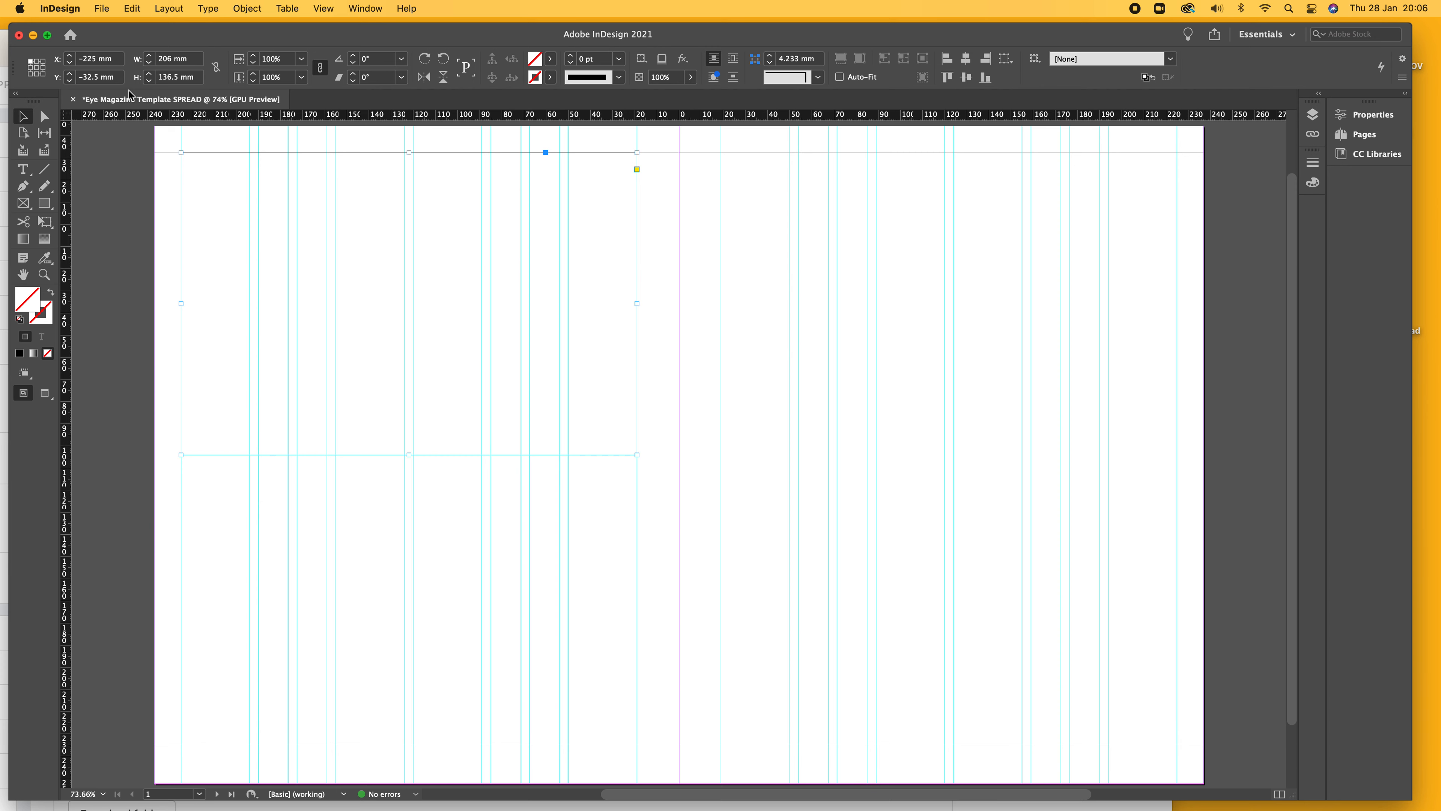
left_click(103, 9)
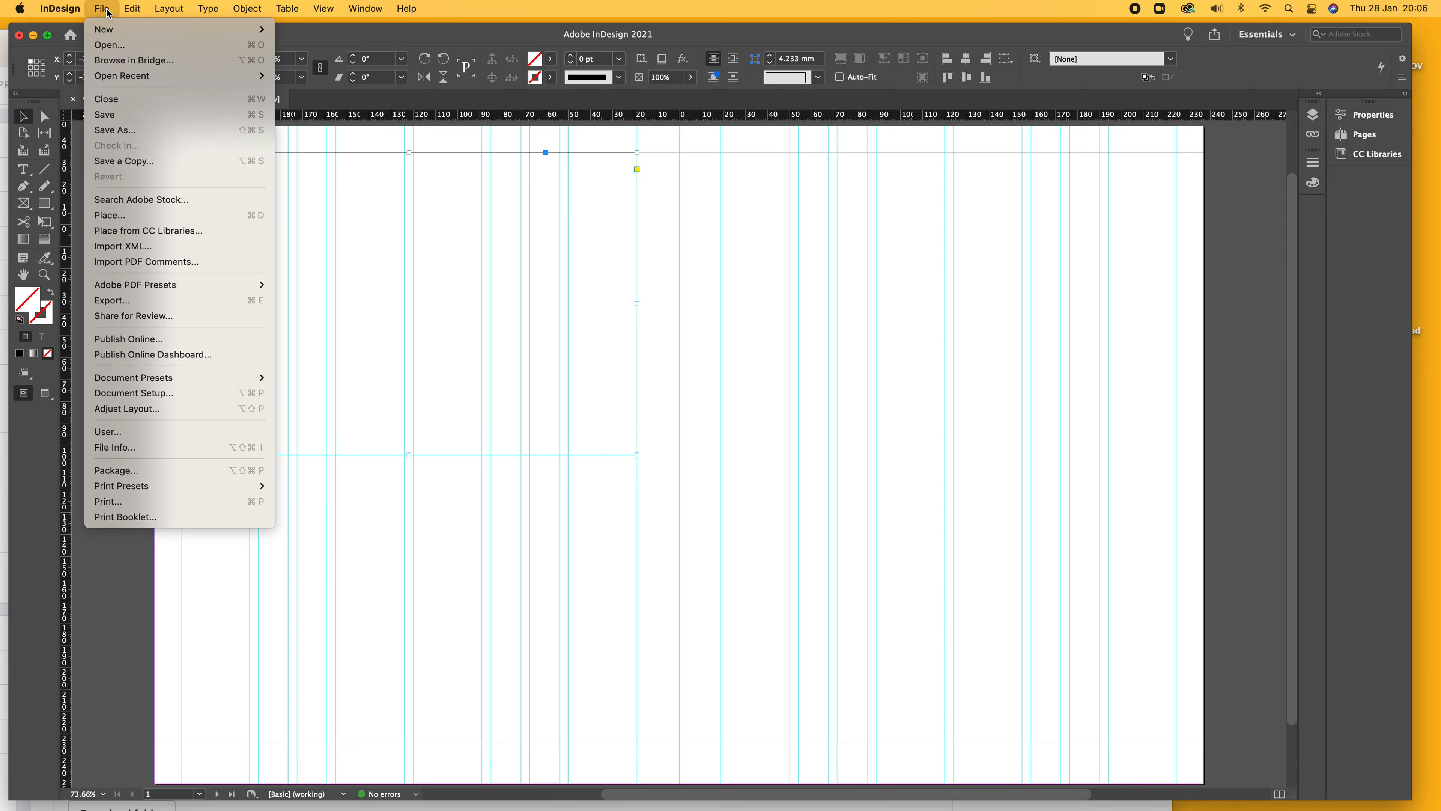
left_click(114, 215)
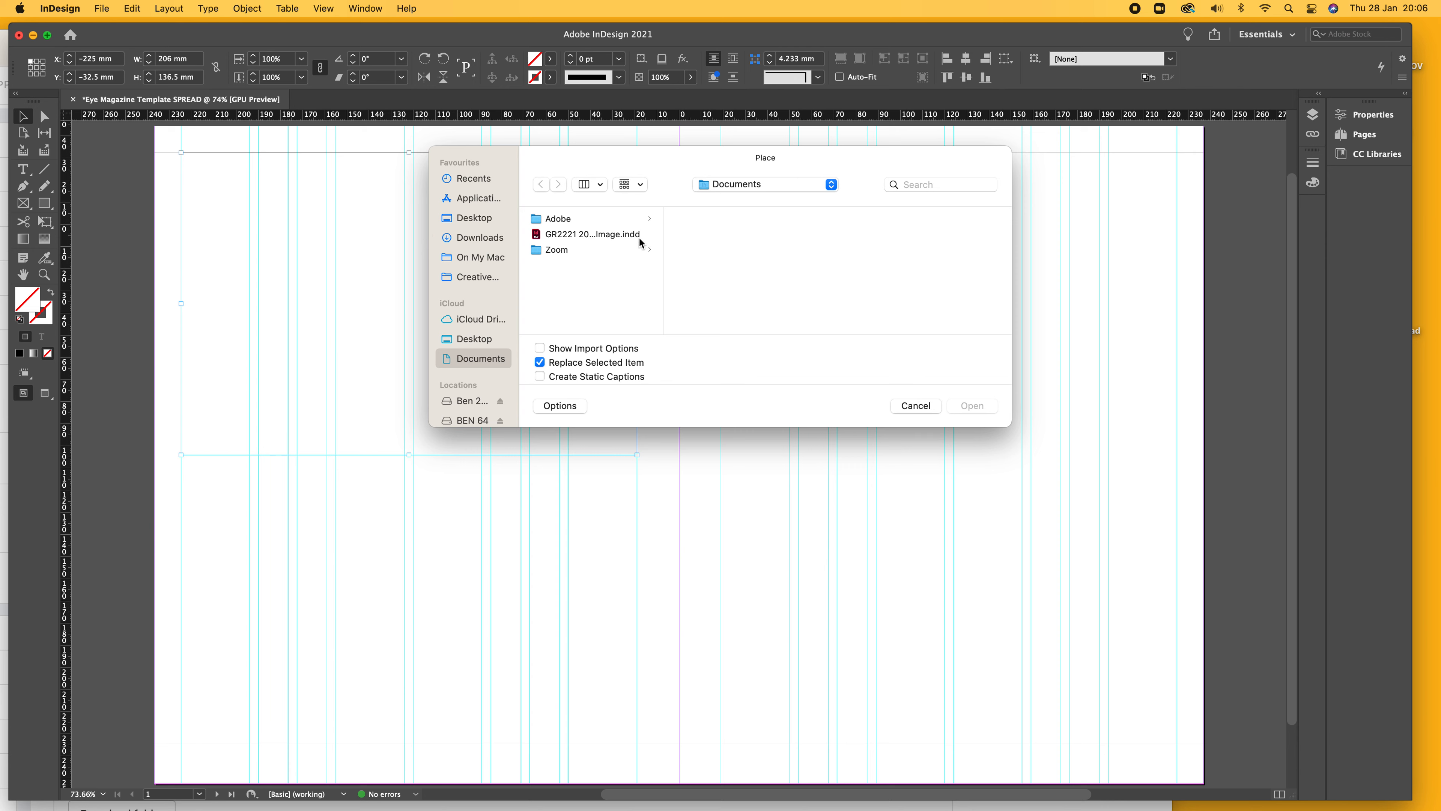
left_click(722, 189)
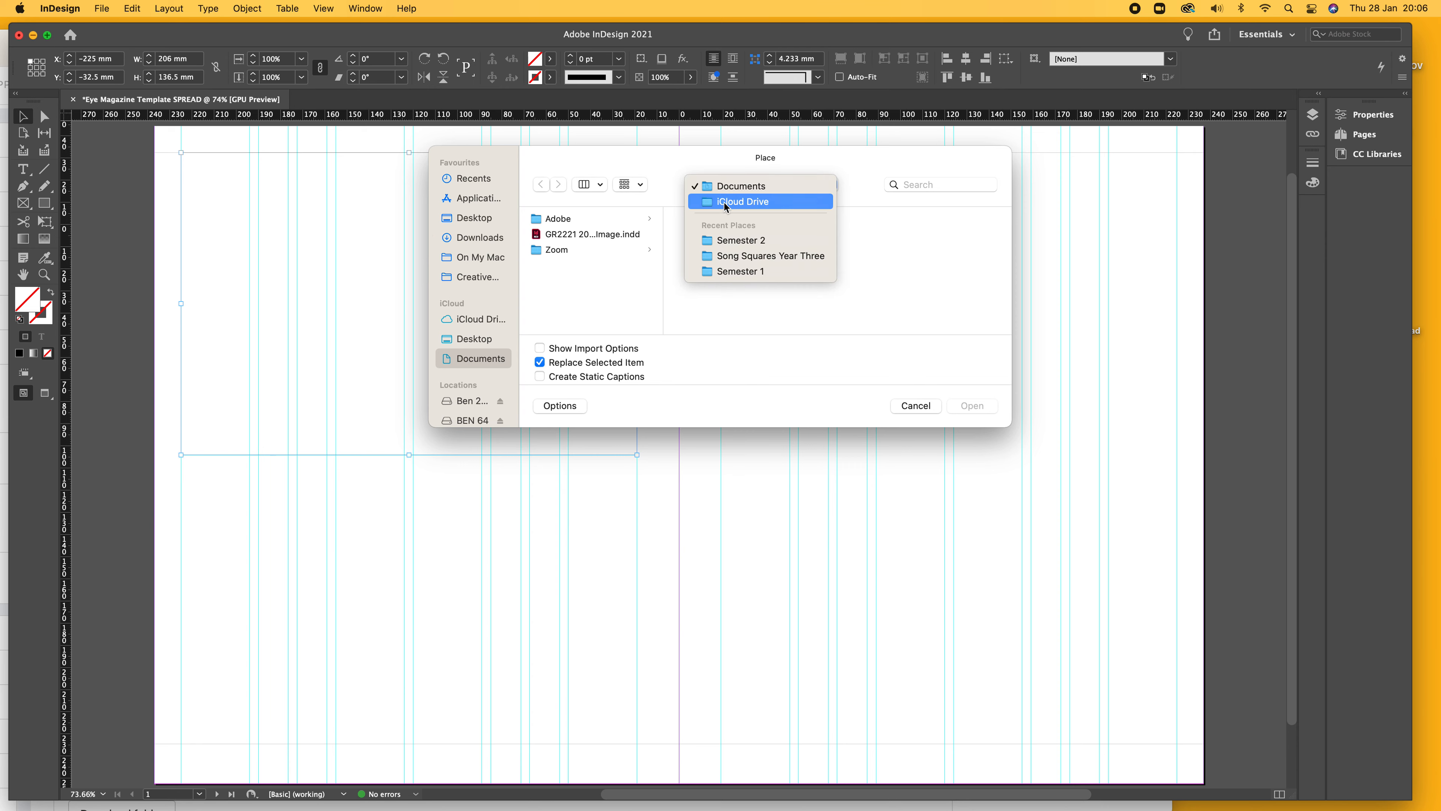
left_click(474, 340)
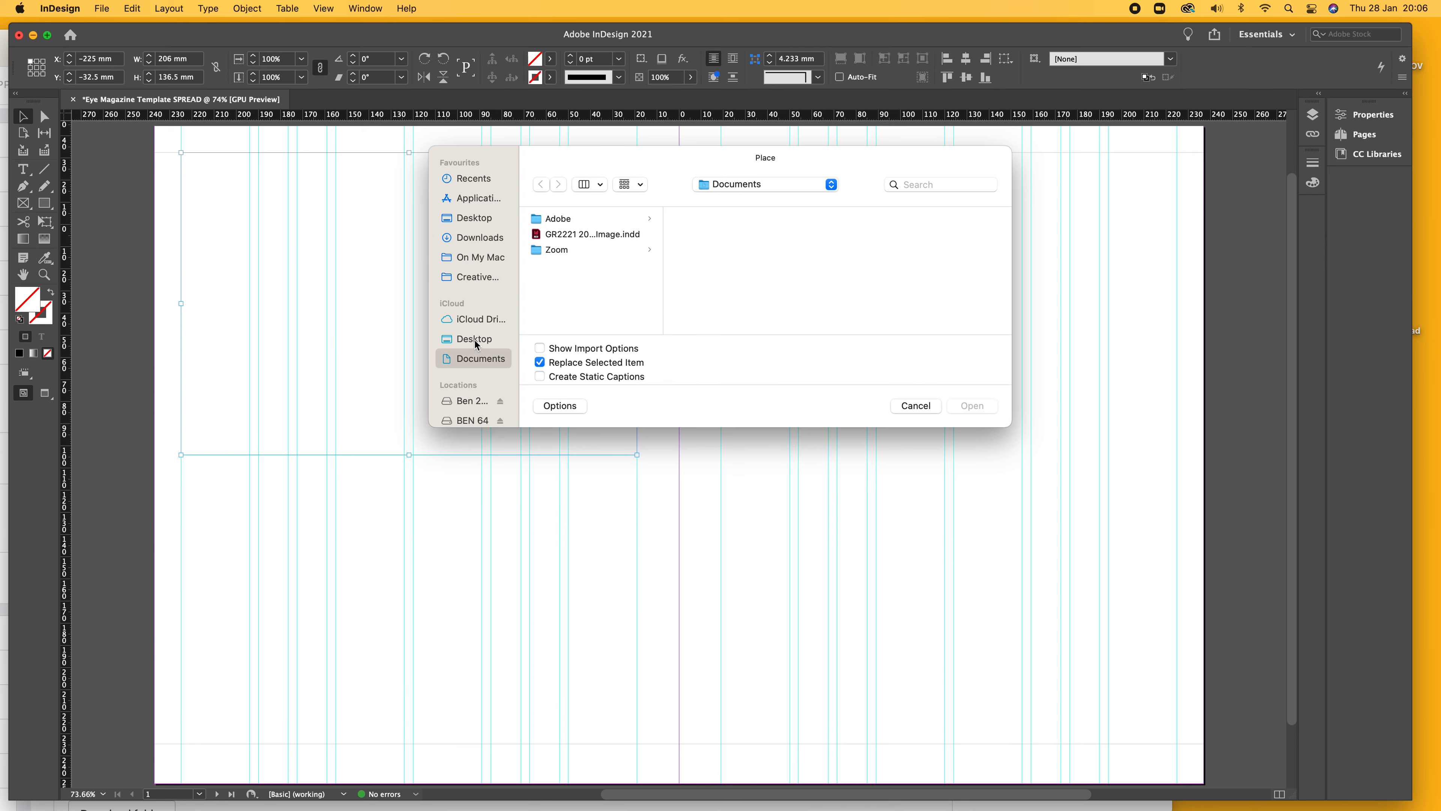
left_click(474, 339)
left_click(567, 250)
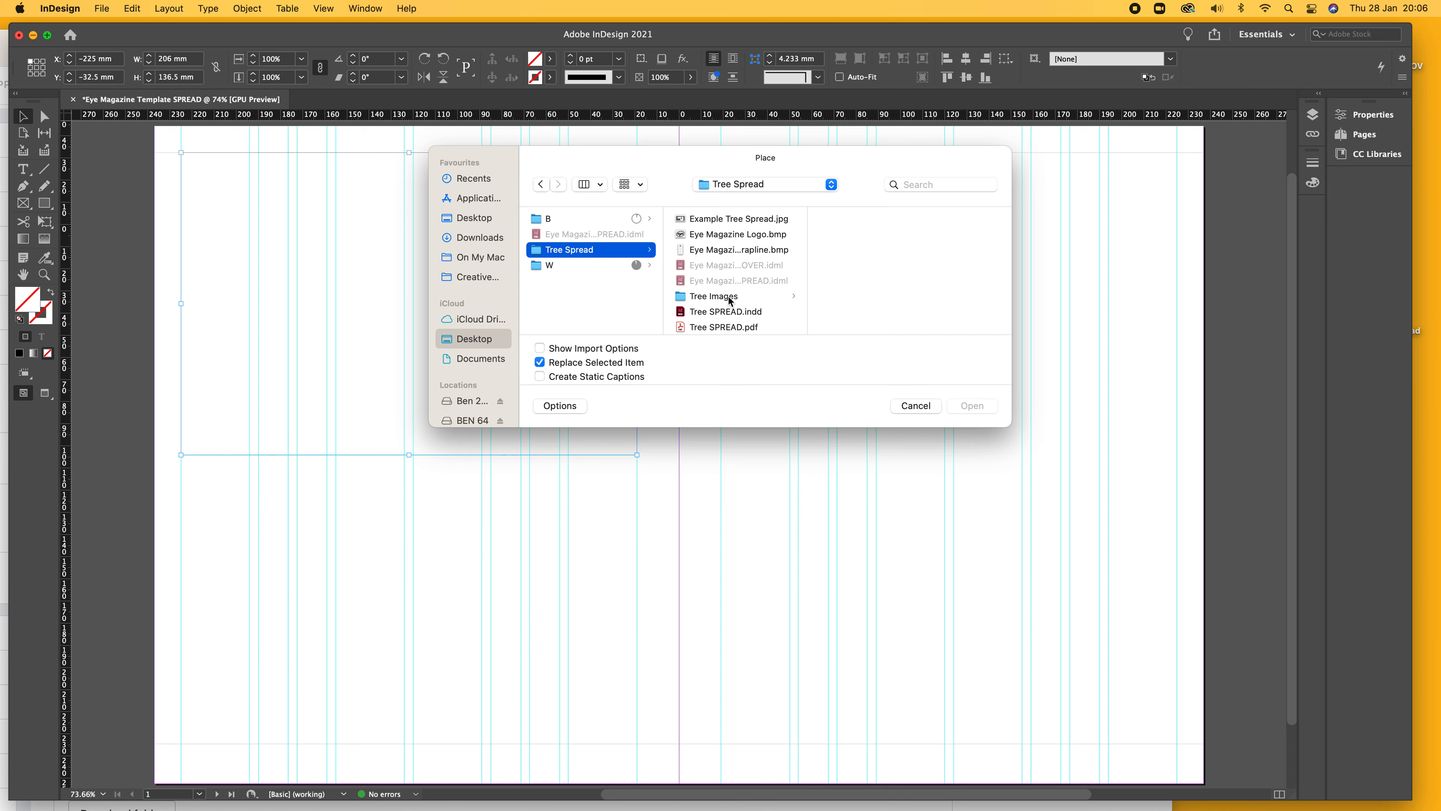
left_click(731, 297)
left_click(840, 220)
left_click(958, 405)
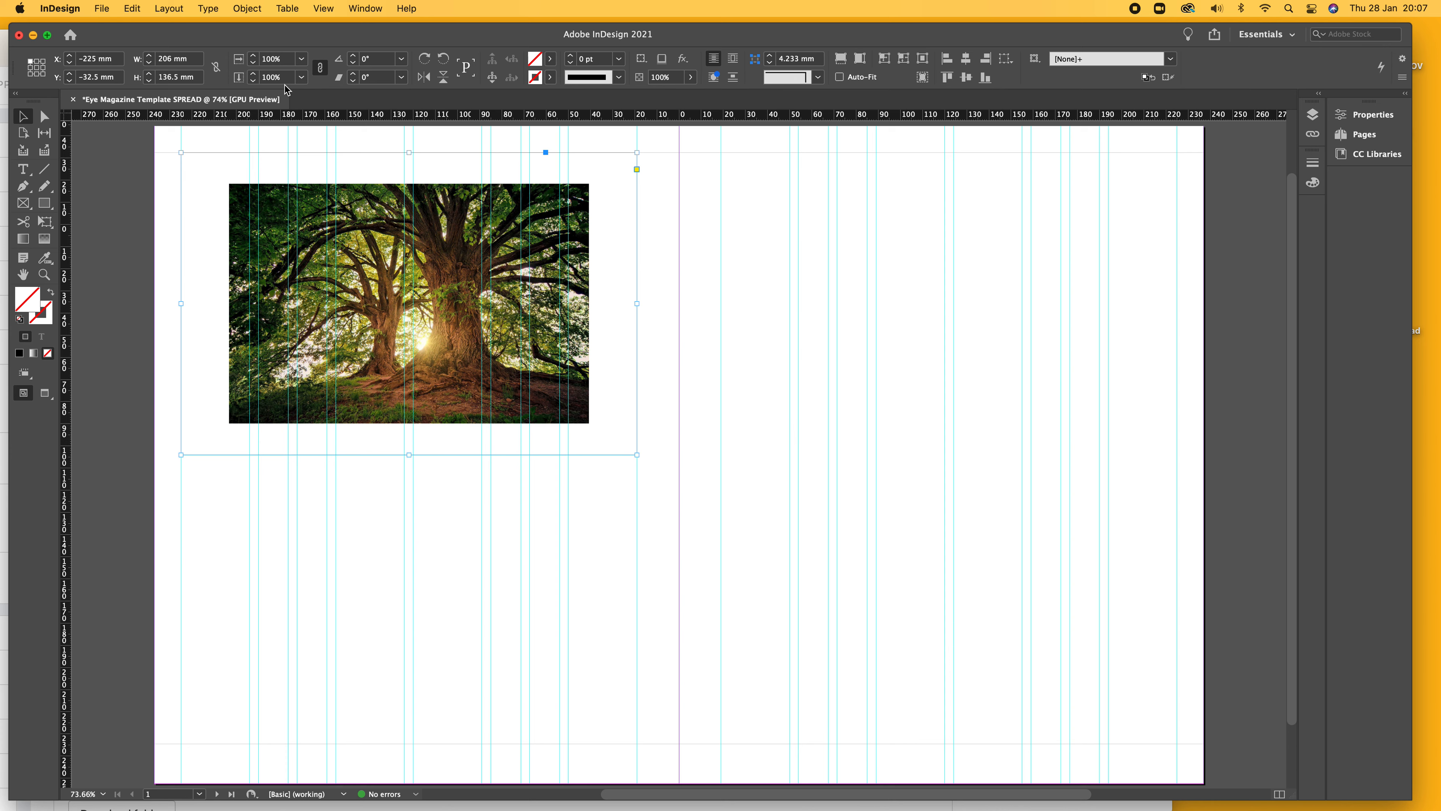
- Try scaling up the whole picture frame together with its content, and undo it
left_click(283, 57)
key("Return")
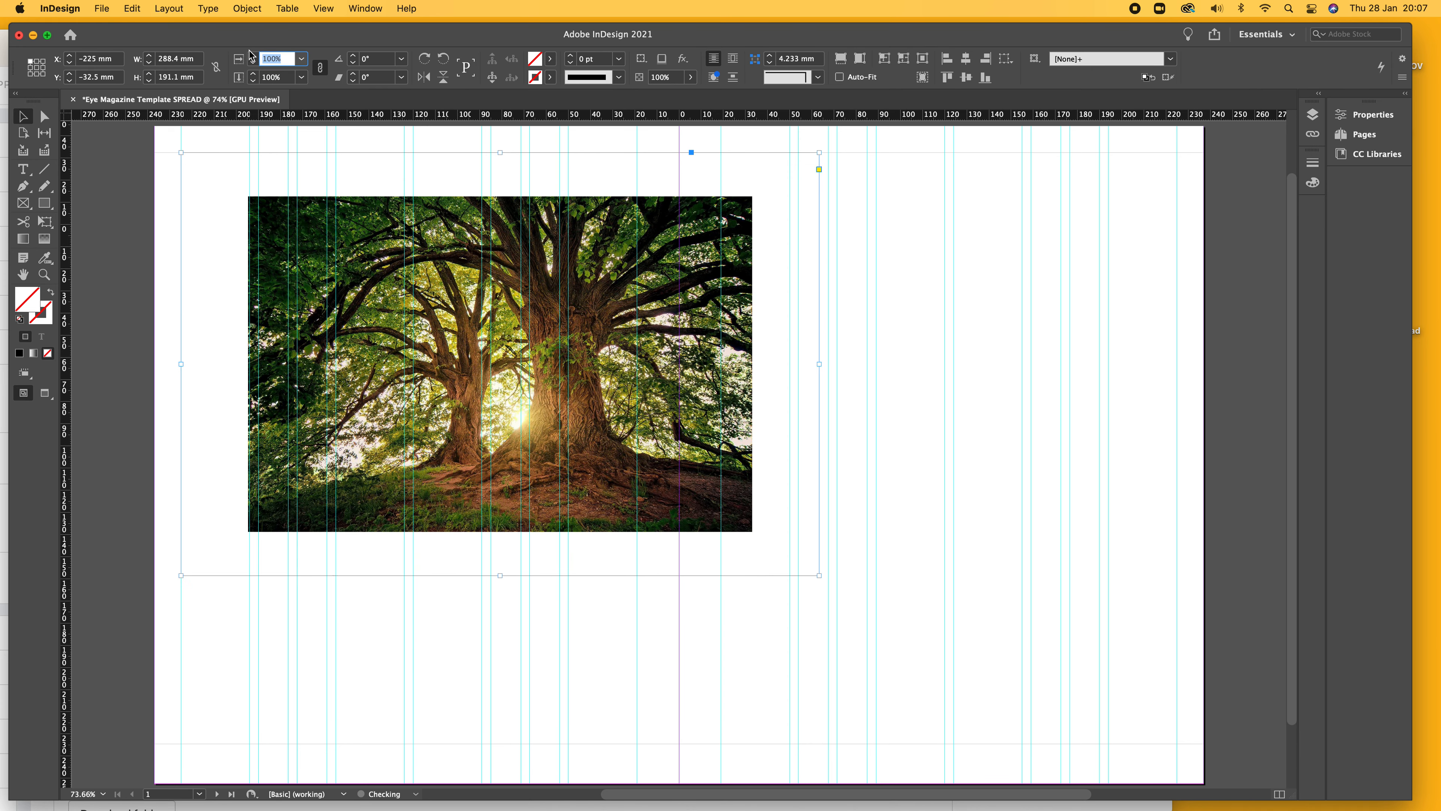
key("super+z")
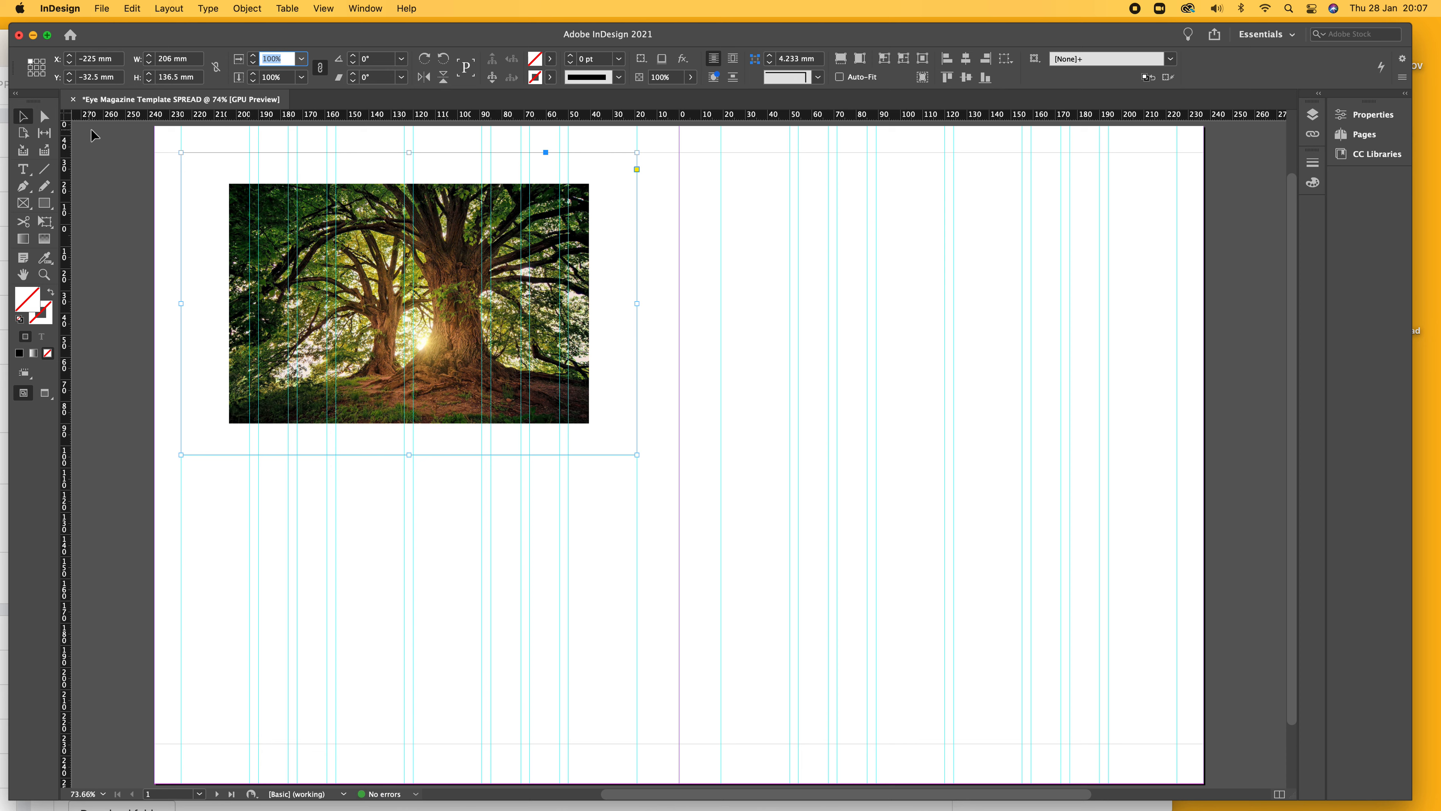
- Select the tree picture inside its frame and scale only the picture to 140%
left_click(45, 120)
left_click(373, 215)
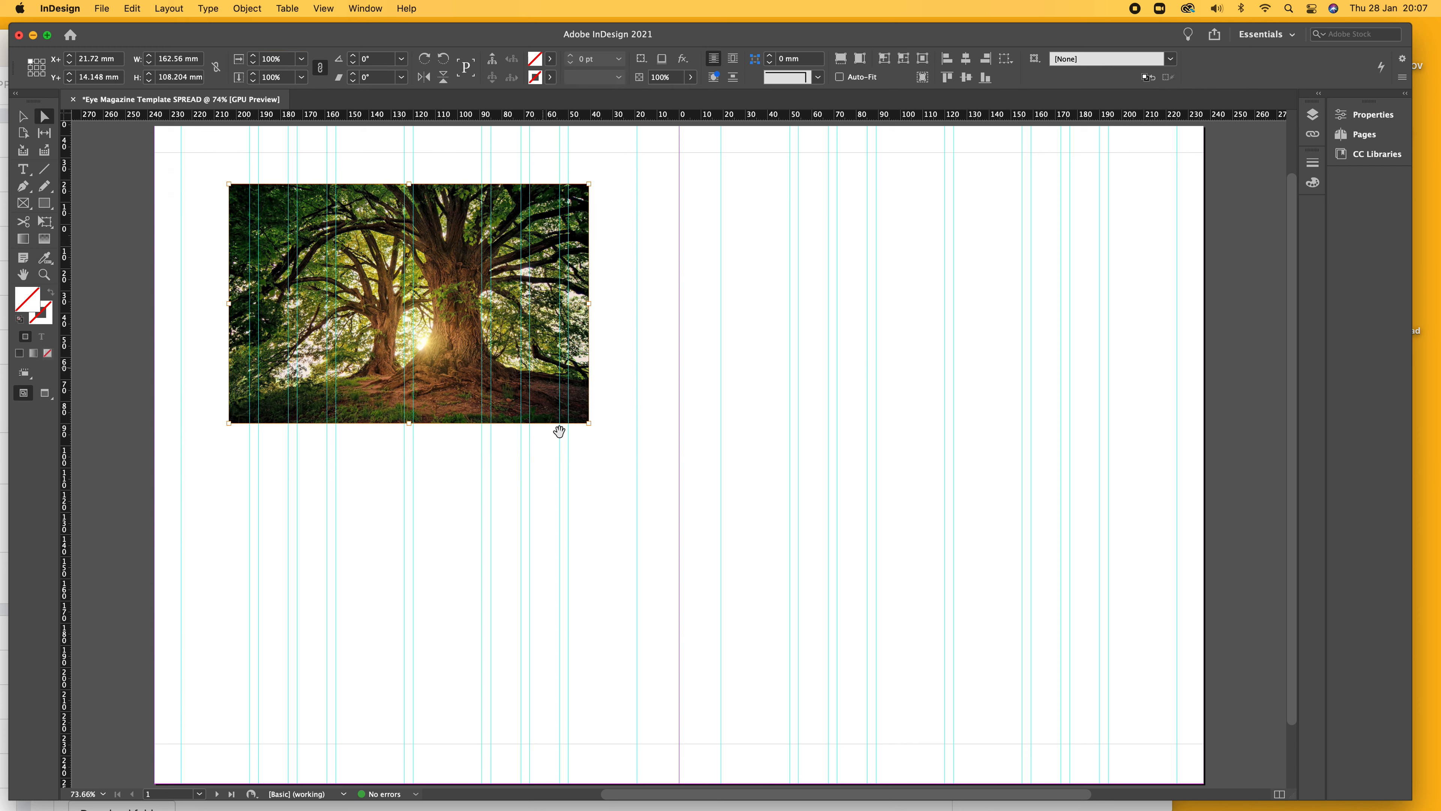
left_click(238, 58)
type("140")
key("Tab")
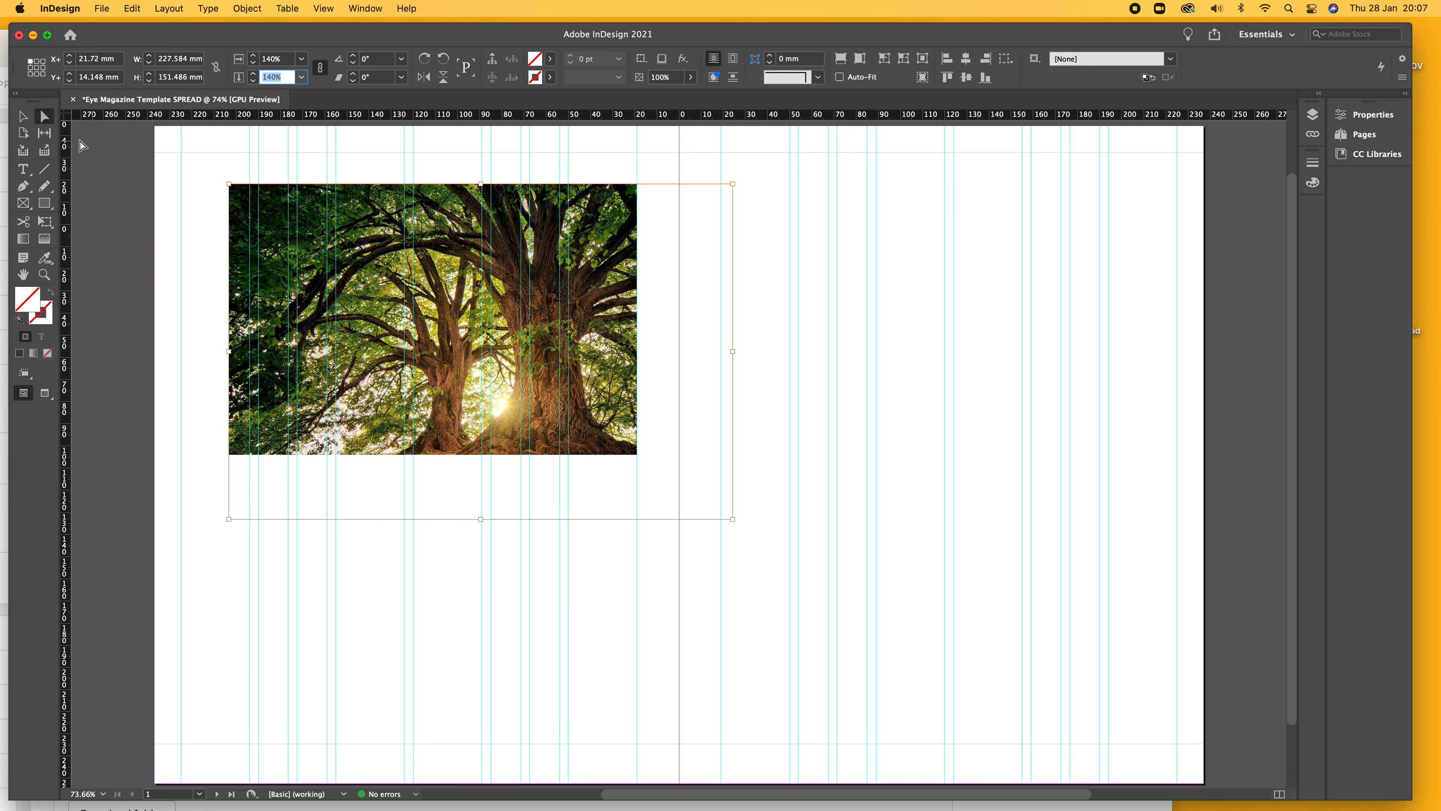
- Reposition the enlarged tree picture inside its frame so it covers the whole frame, and deselect it
left_click(23, 116)
left_click(242, 143)
left_click(292, 177)
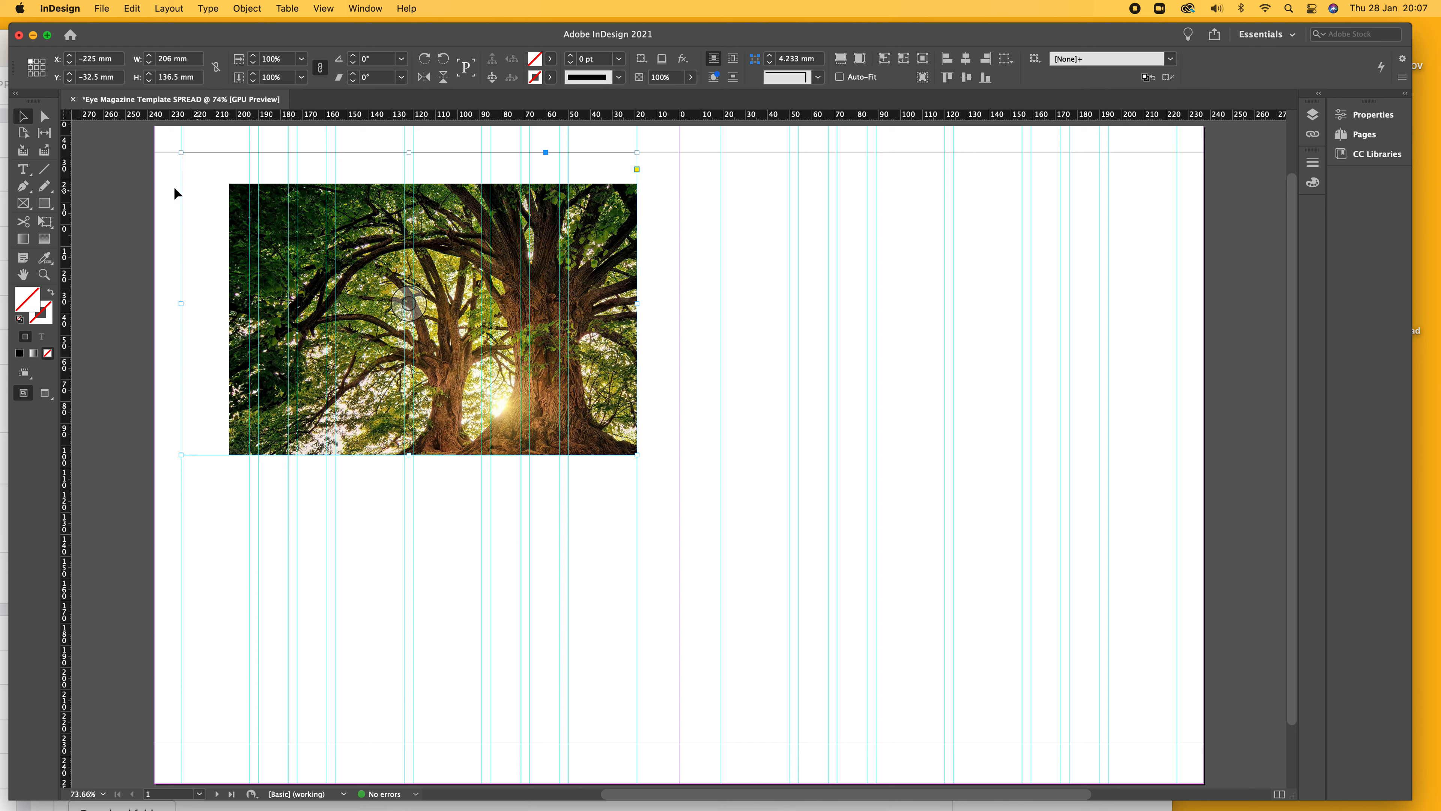
left_click(45, 118)
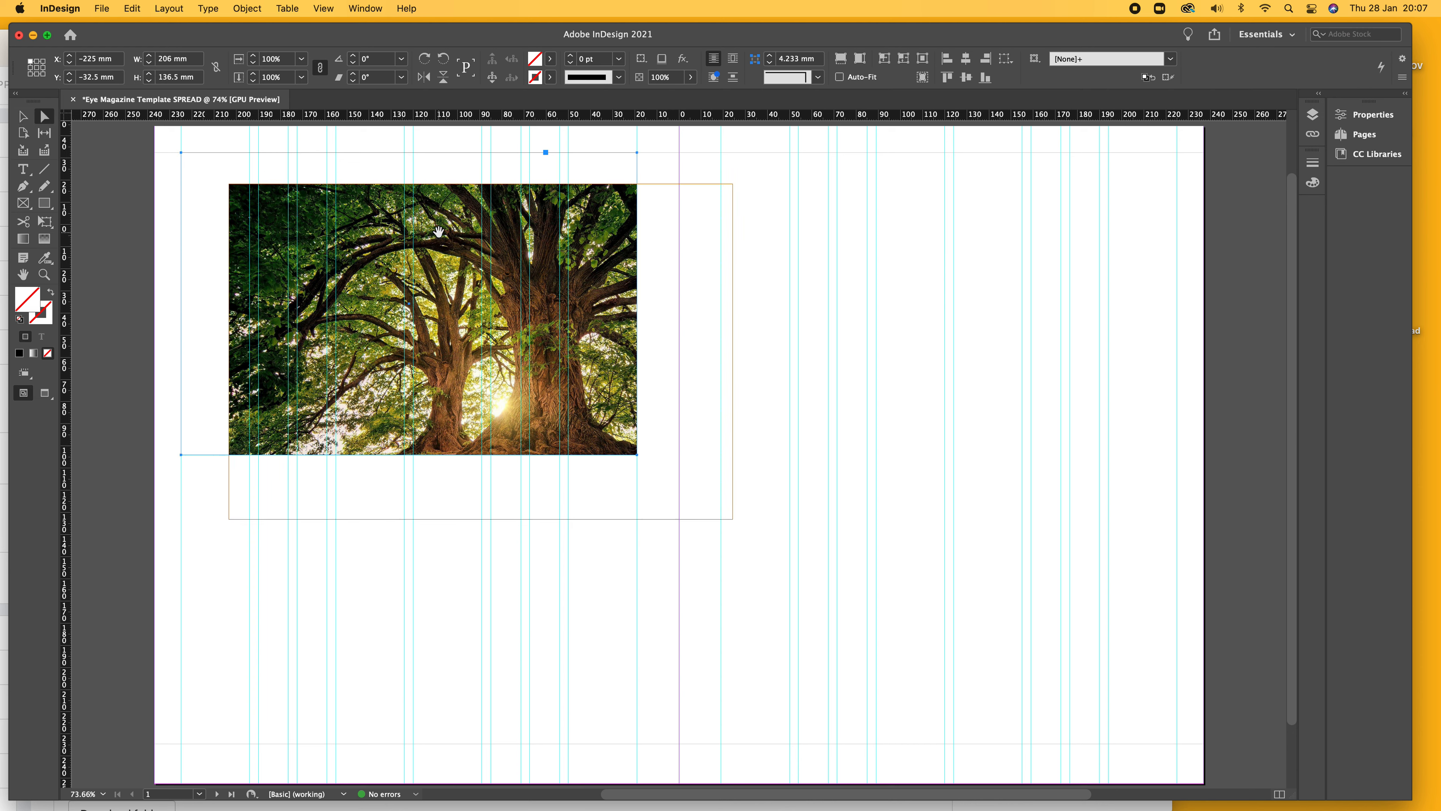
left_click_drag(439, 231, 374, 196)
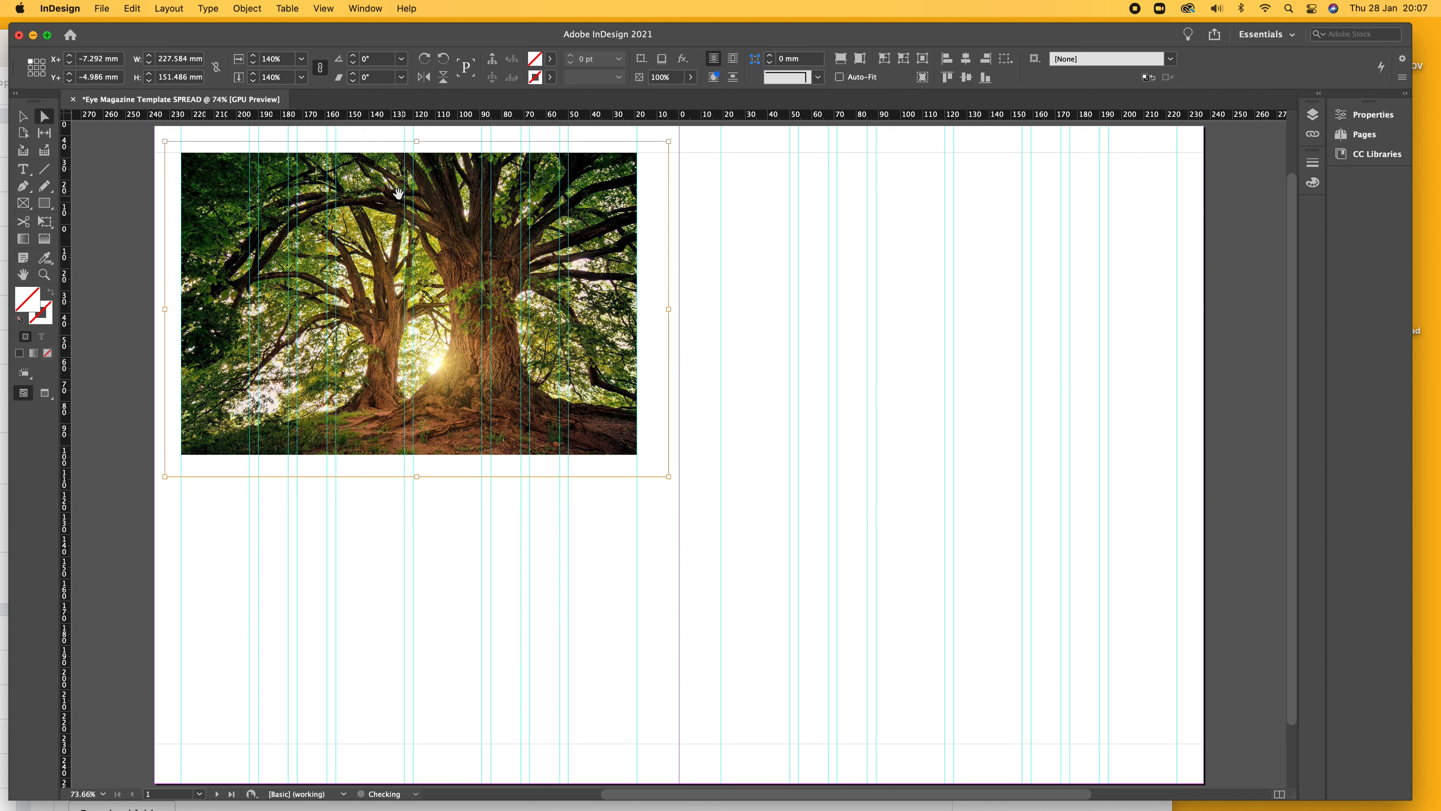
left_click(22, 117)
left_click(146, 177)
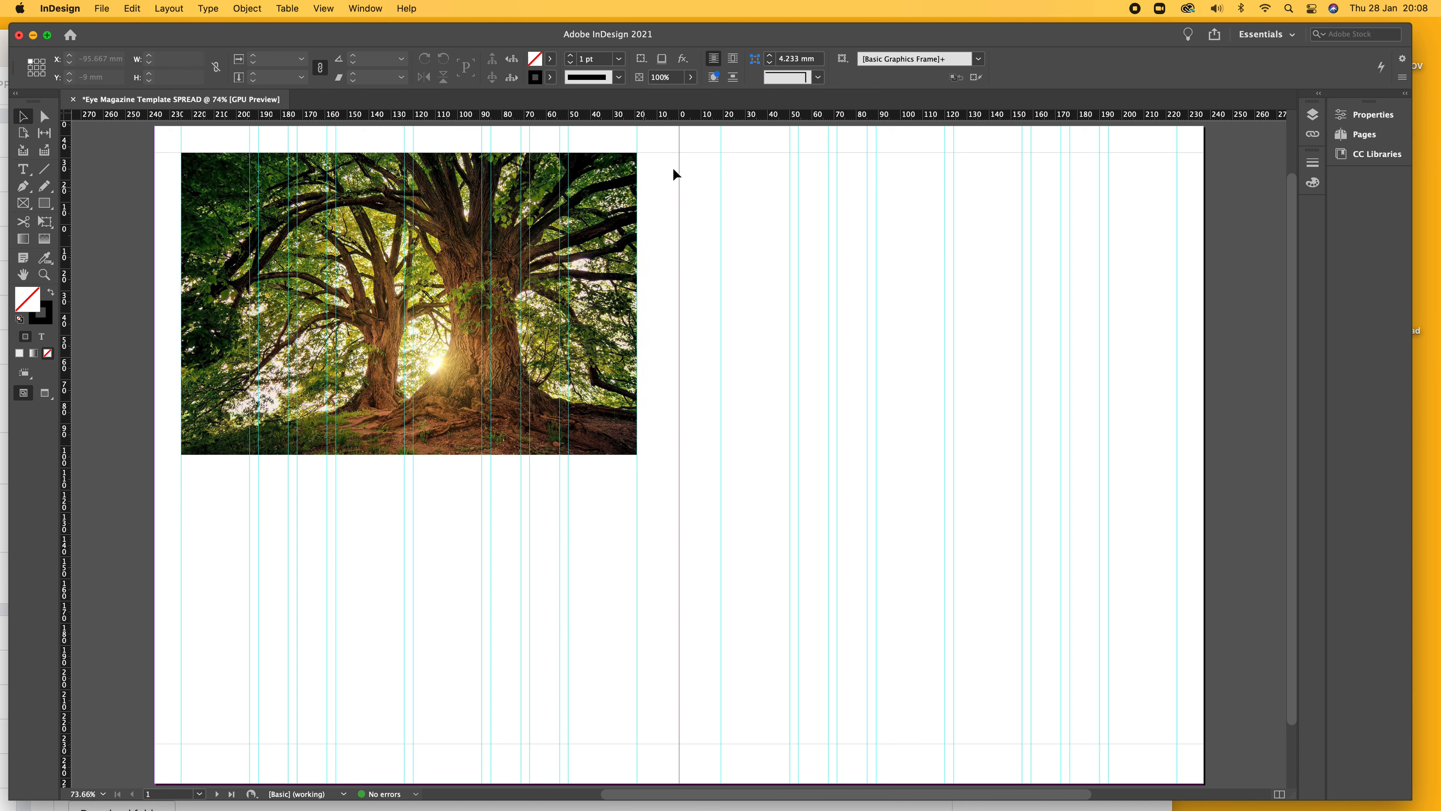
- Draw a text frame about 114 mm high below the picture and fit it to the first guide column, 31 mm wide
left_click(24, 170)
left_click_drag(195, 470, 319, 722)
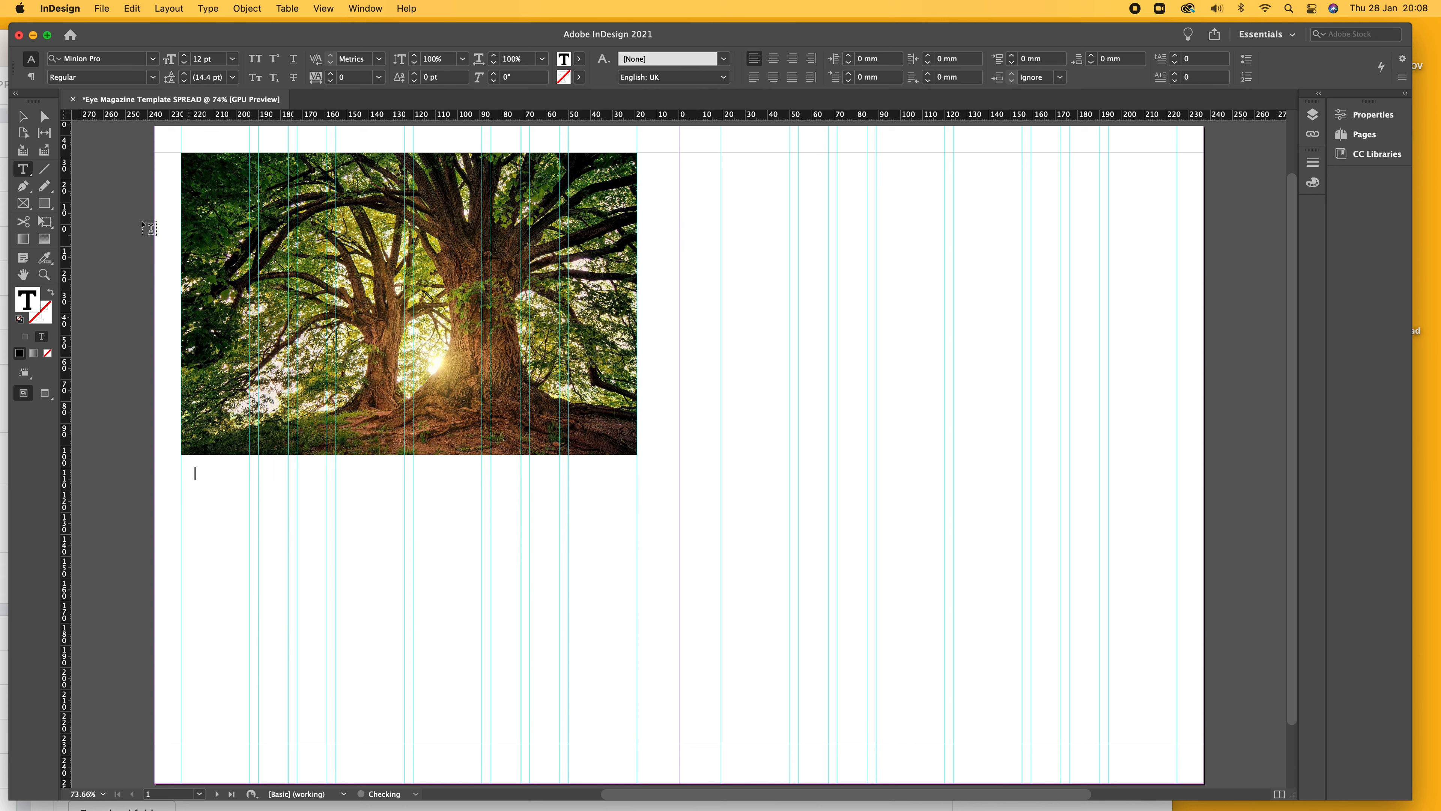
left_click(22, 116)
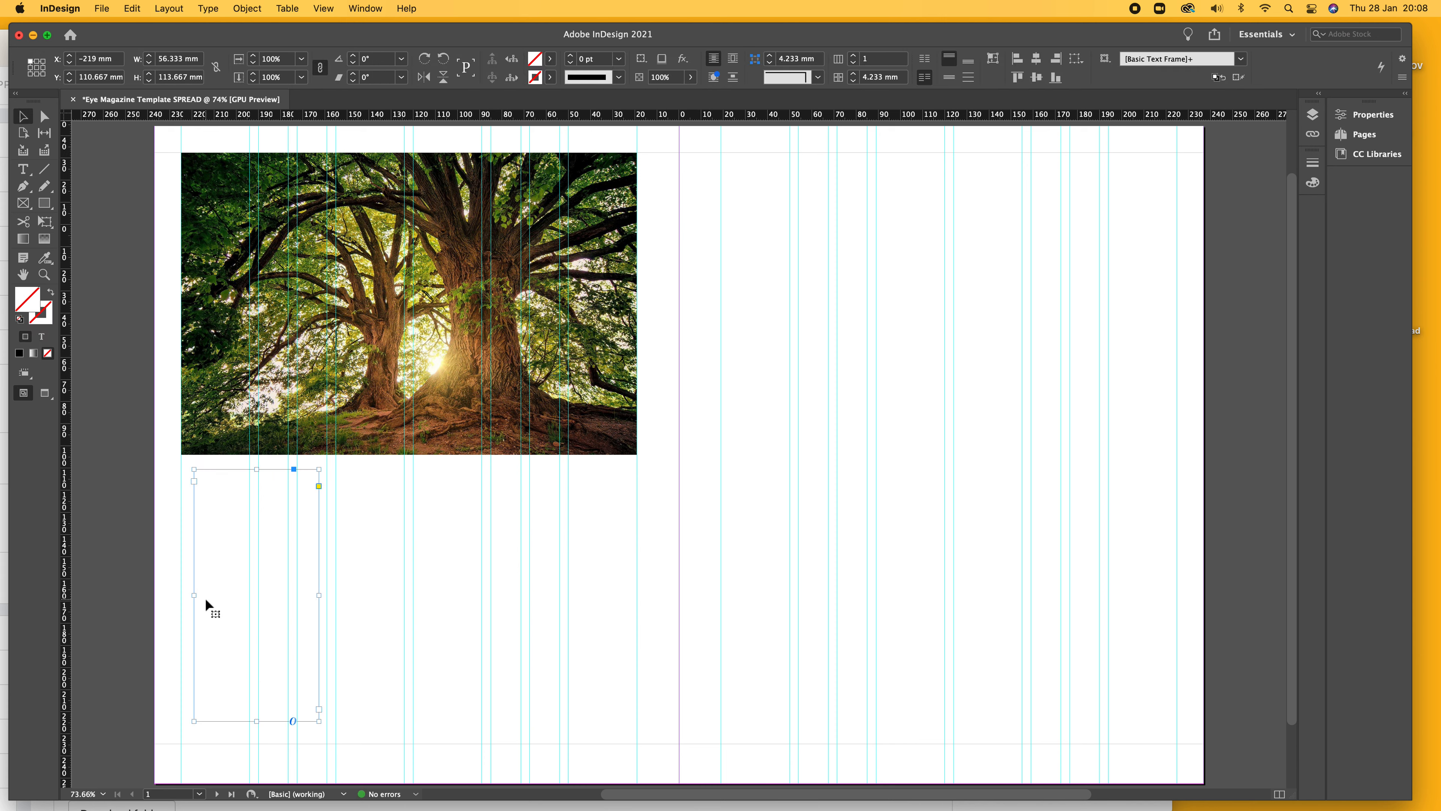
left_click_drag(189, 596, 181, 595)
left_click_drag(320, 596, 250, 589)
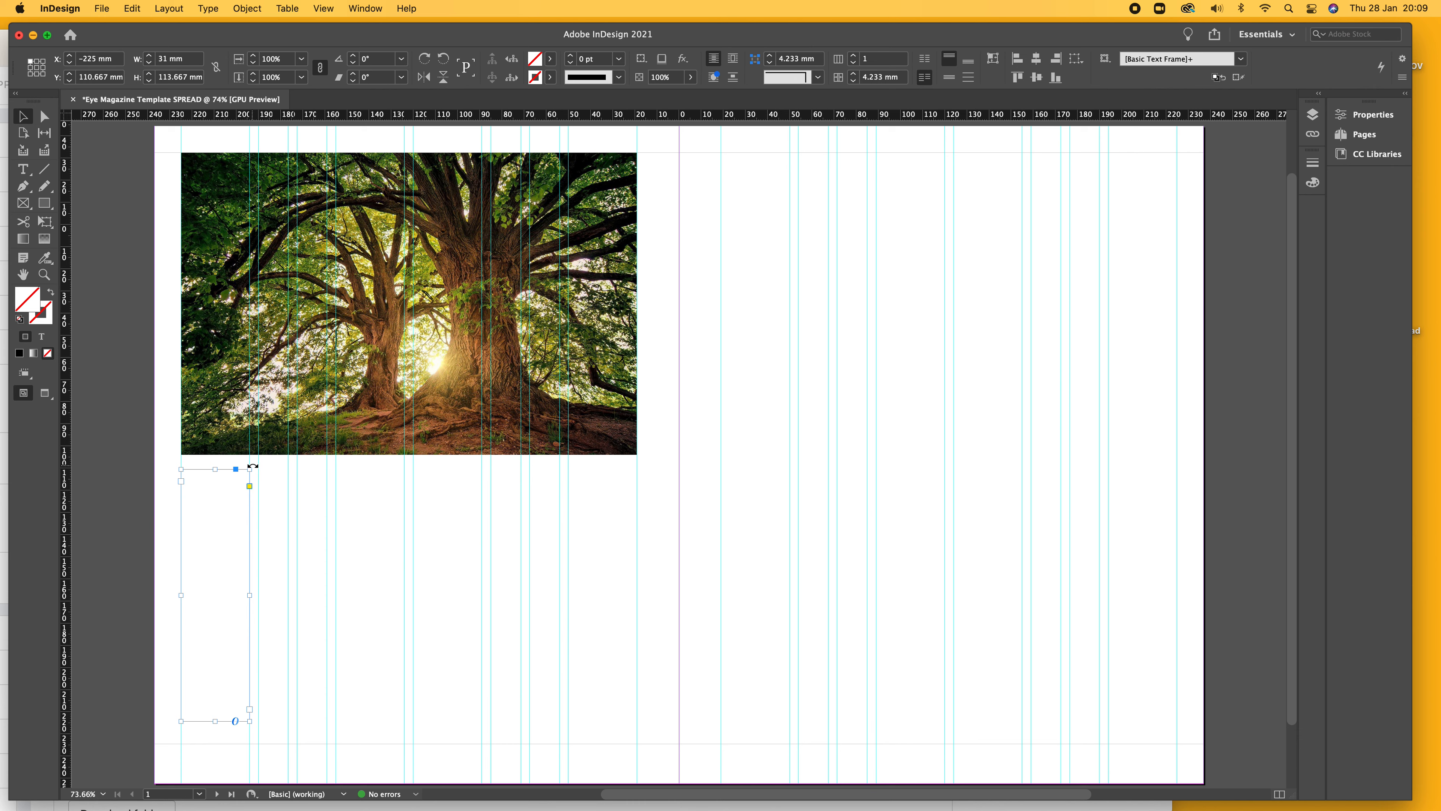
- Stretch the text frame across the full 206 mm grid width, and narrow it to 66 mm on the column guides
left_click_drag(250, 595, 250, 595)
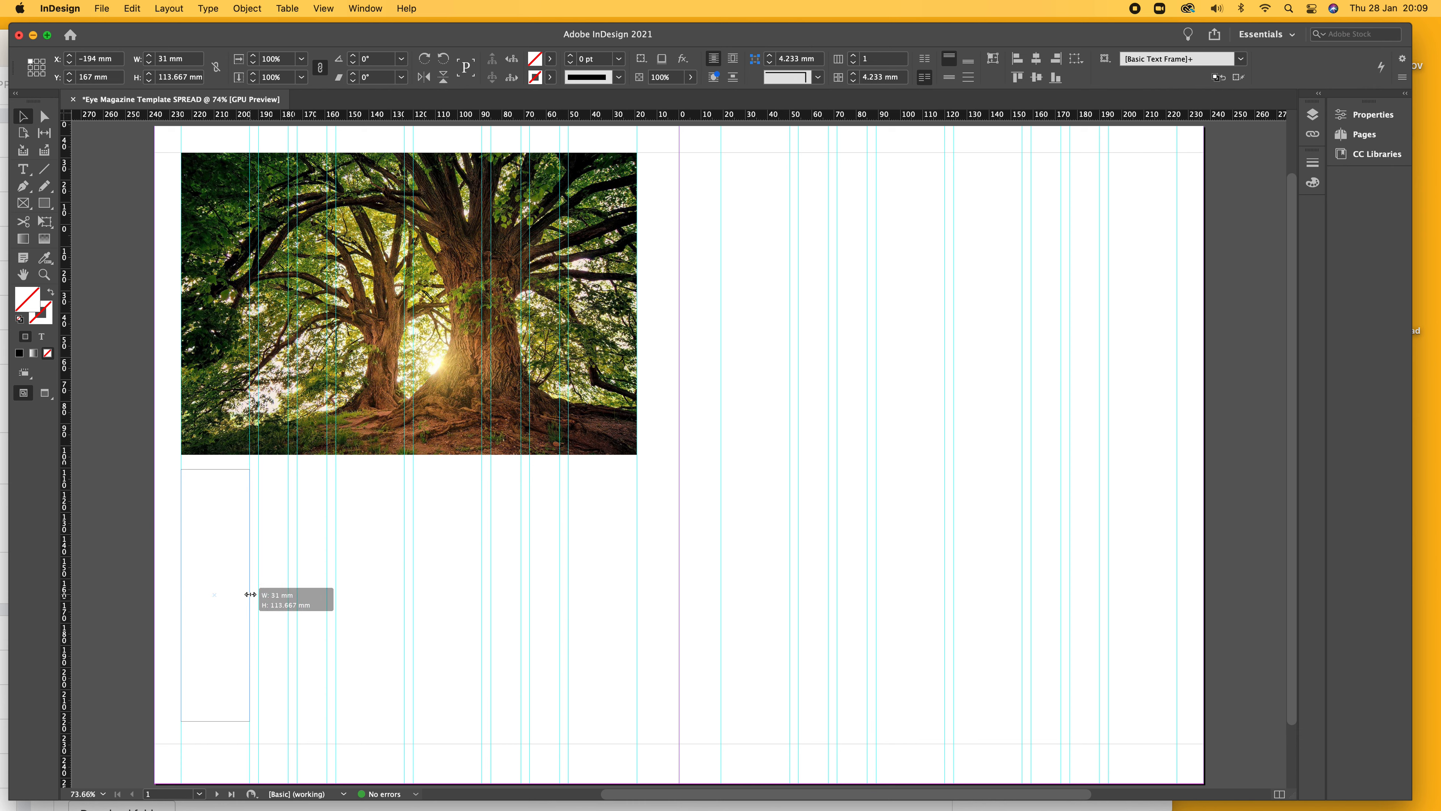
left_click_drag(250, 594, 637, 600)
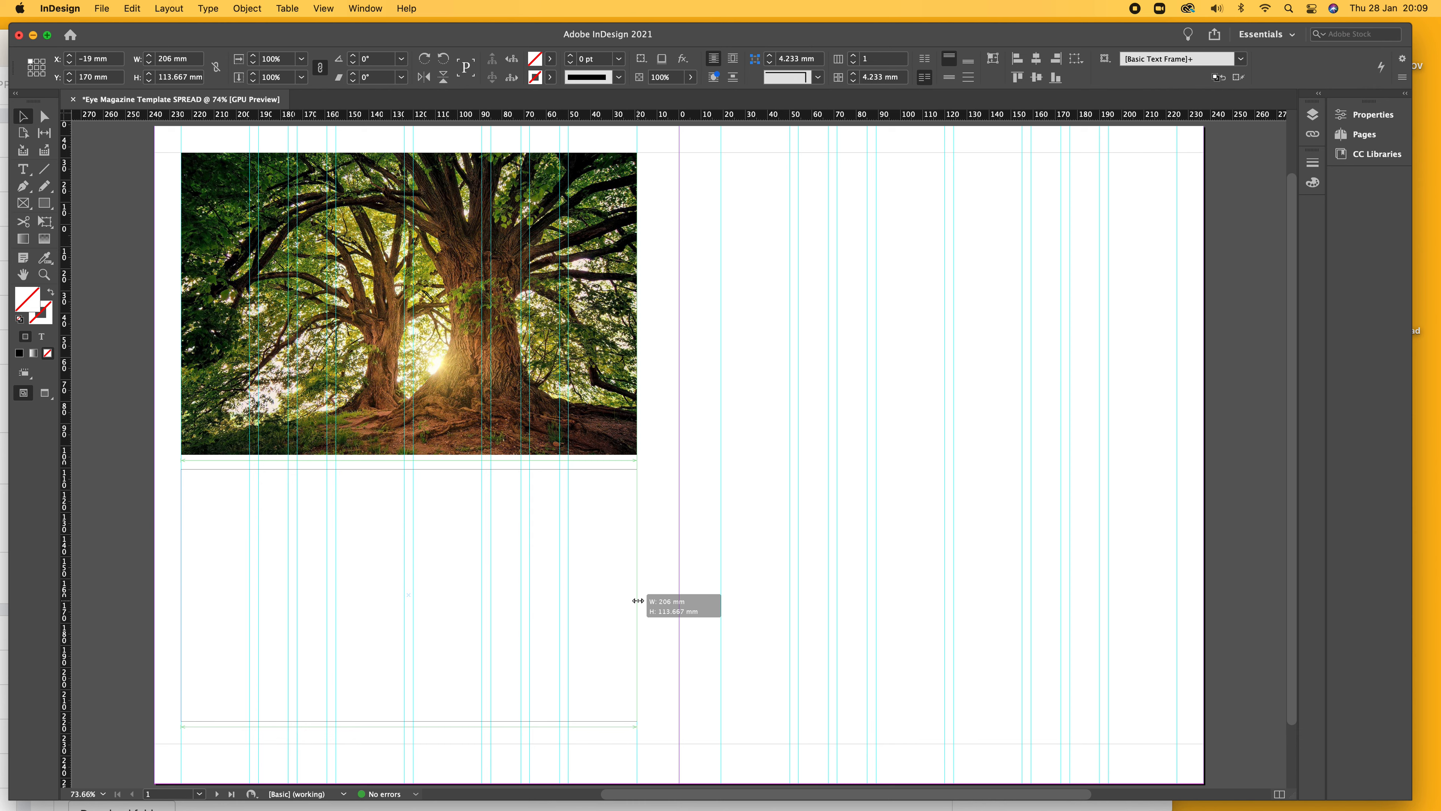
left_click_drag(638, 601, 629, 601)
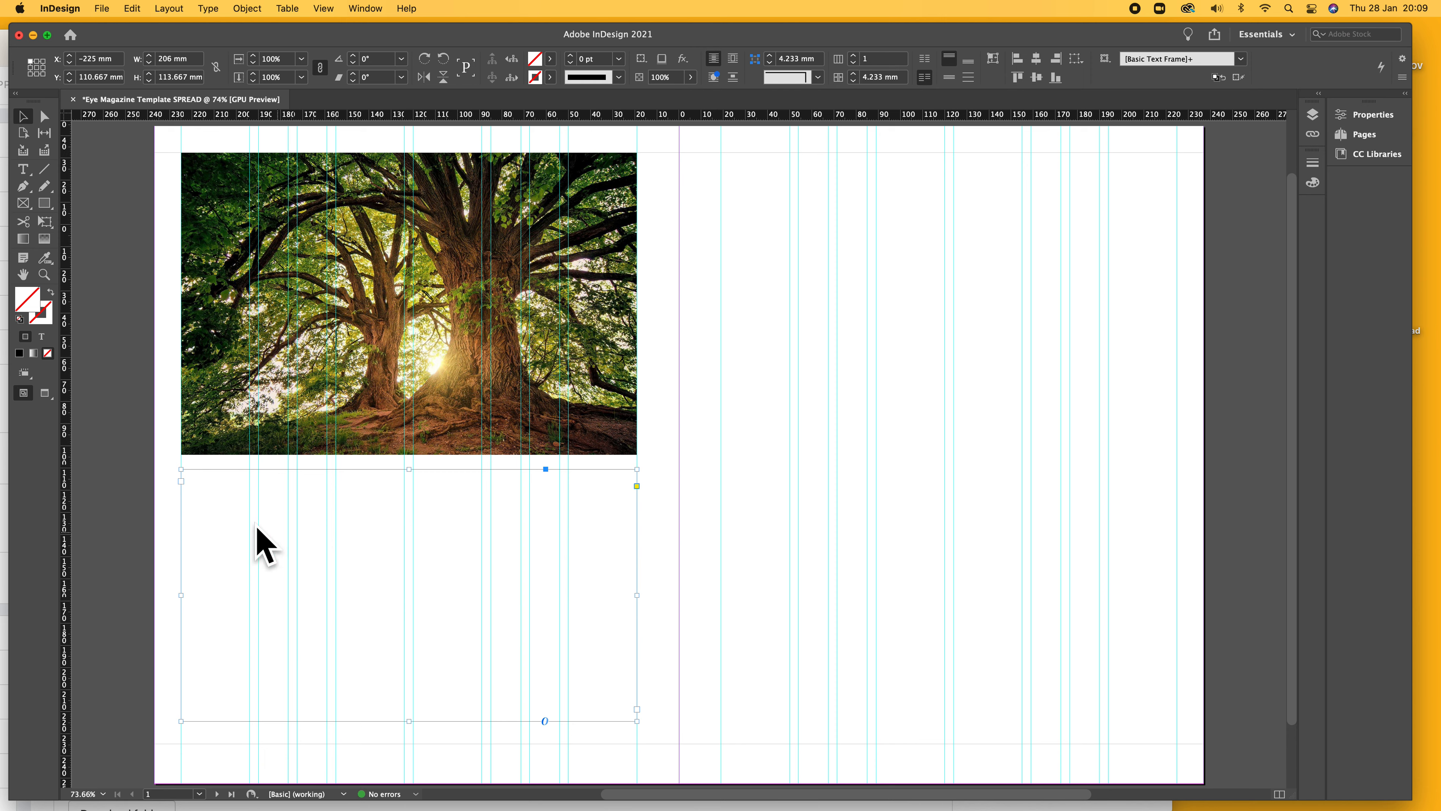
left_click_drag(636, 597, 326, 595)
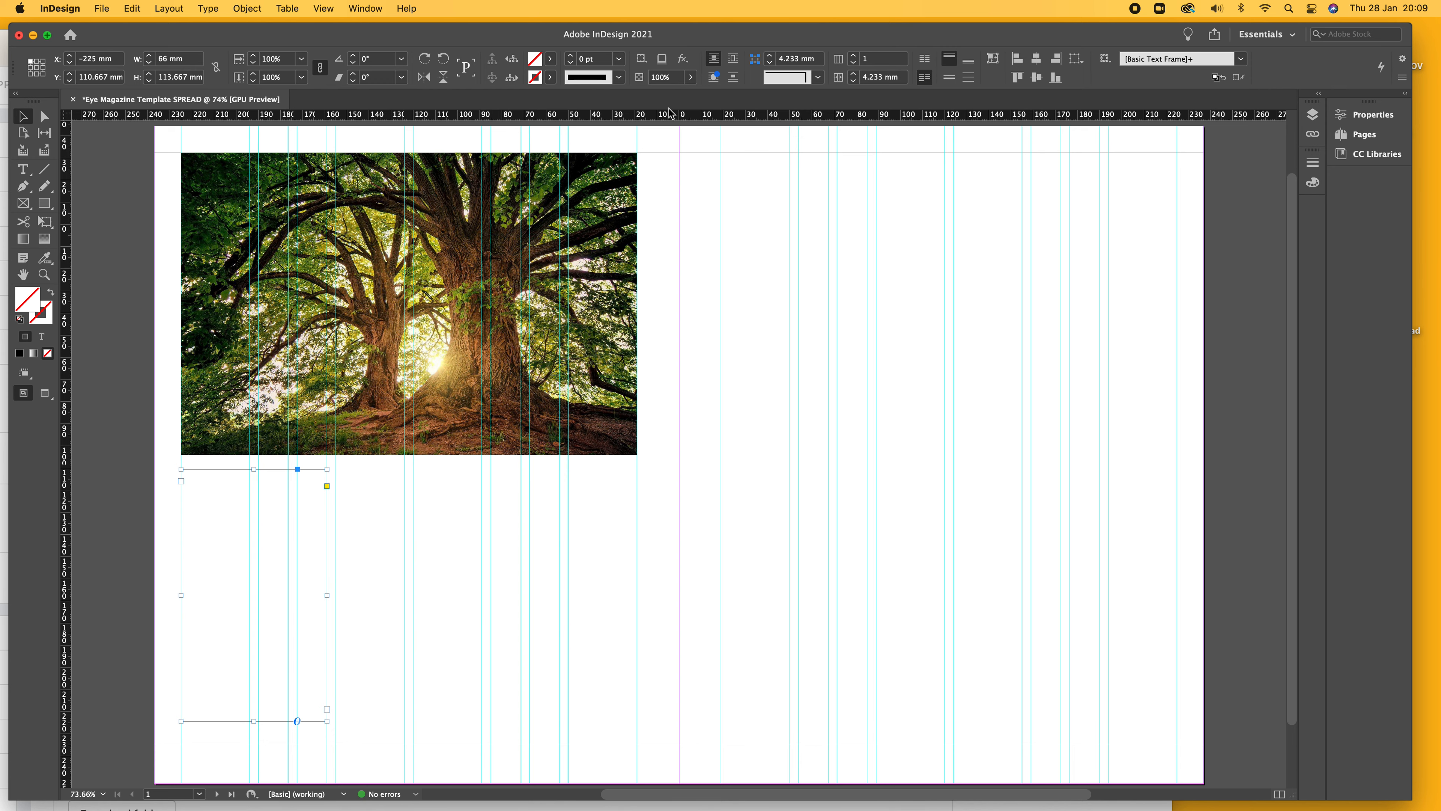
- Switch to Safari, open a new window and search Google for "trees"
mouse_move(114, 803)
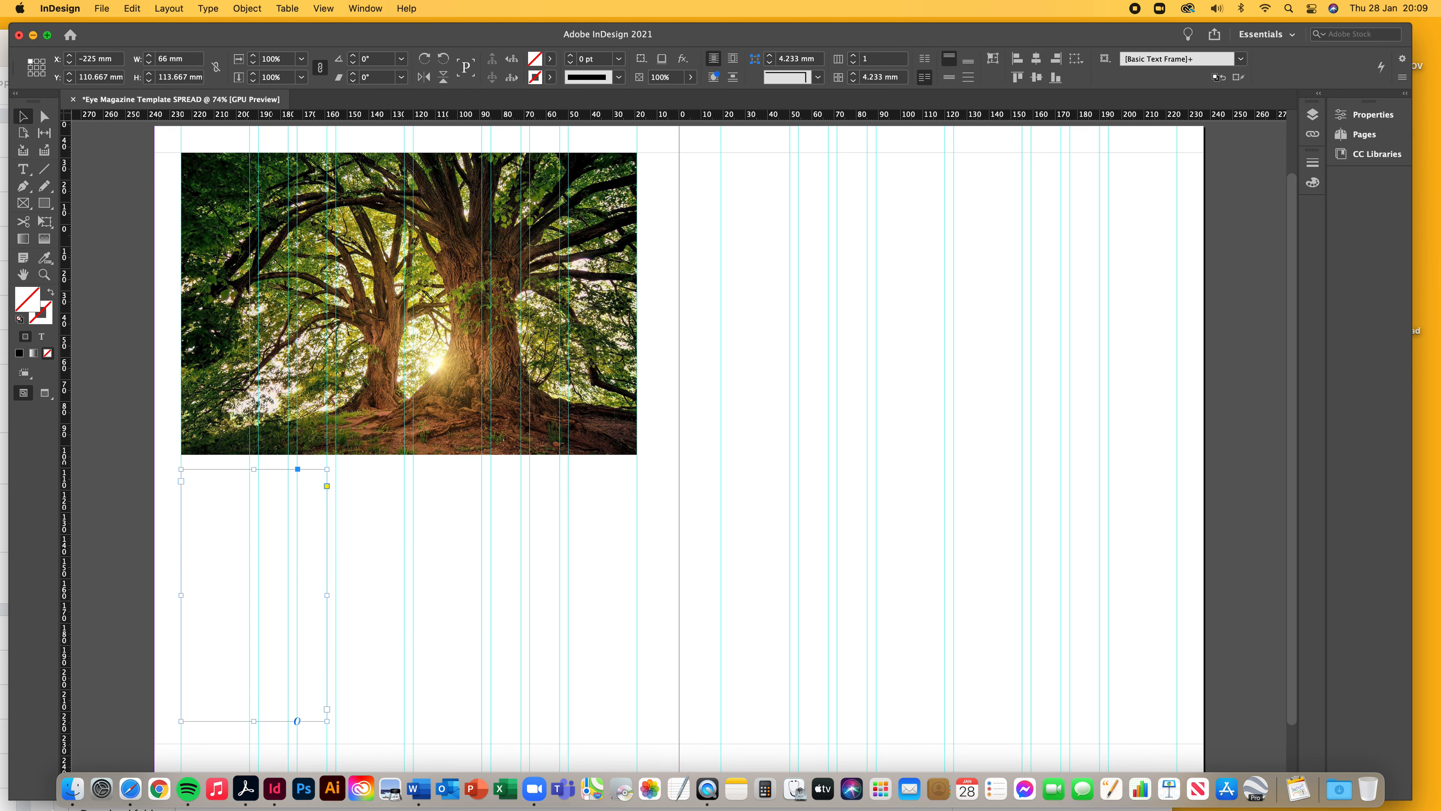
left_click(130, 788)
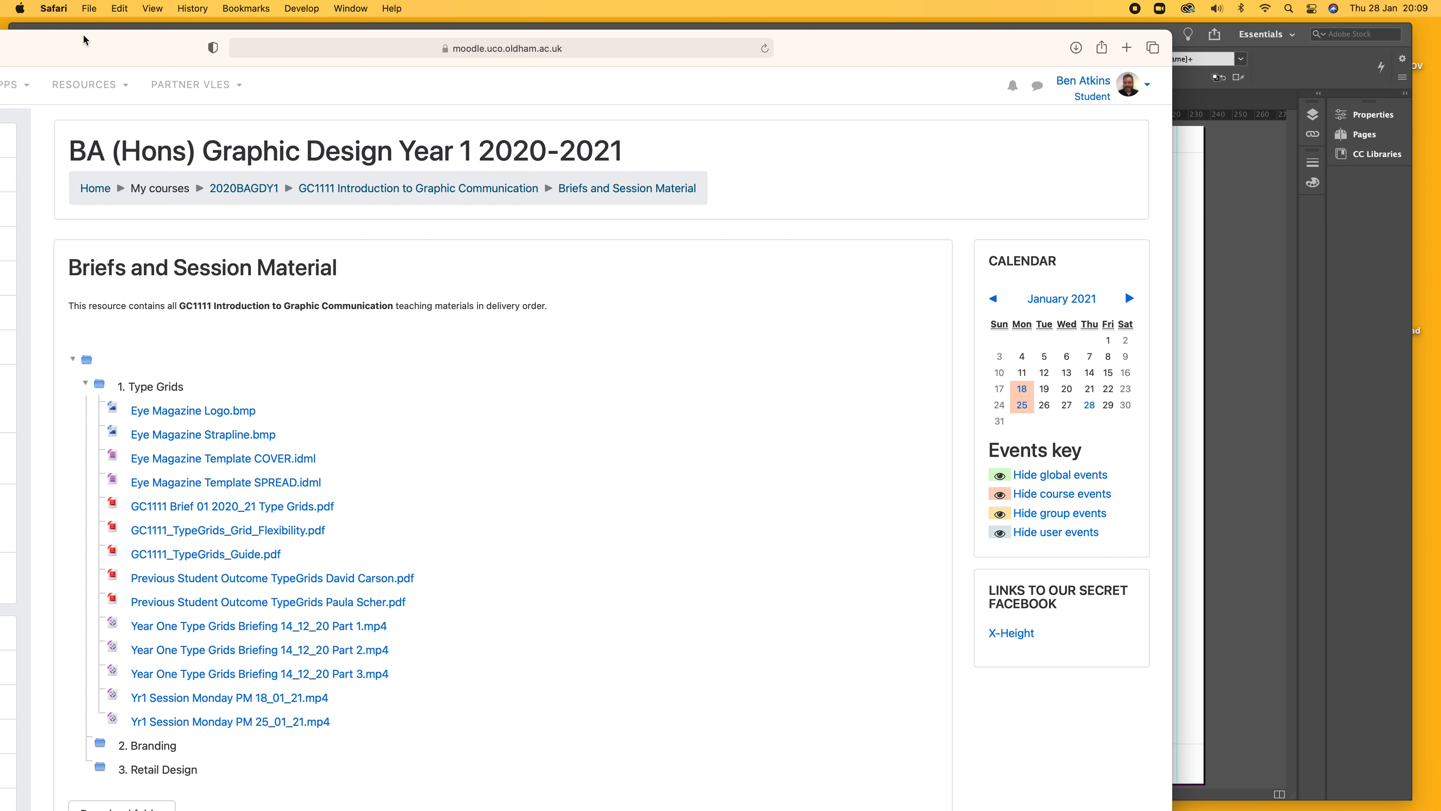
left_click(89, 9)
left_click(97, 27)
left_click(513, 386)
left_click(545, 294)
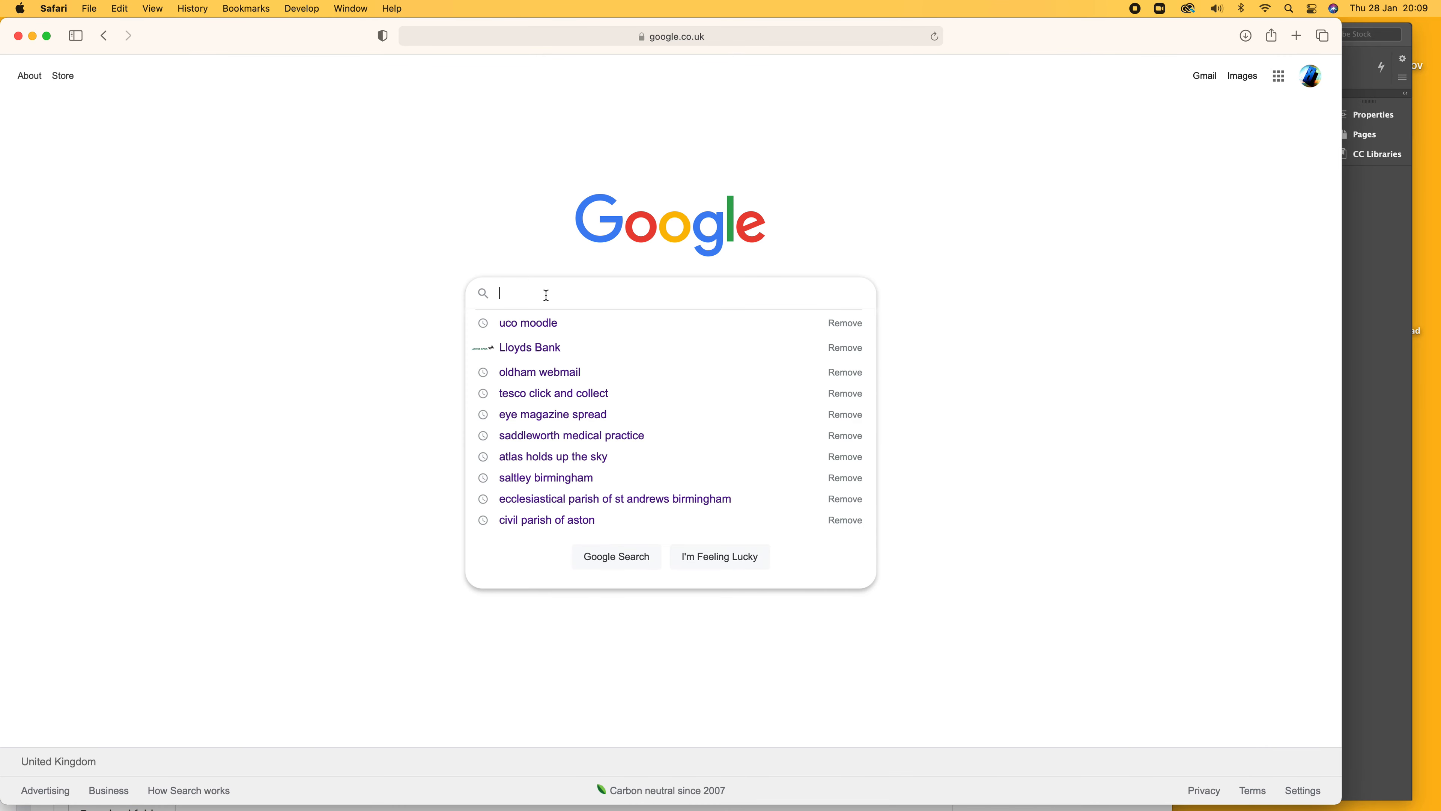
type("tress")
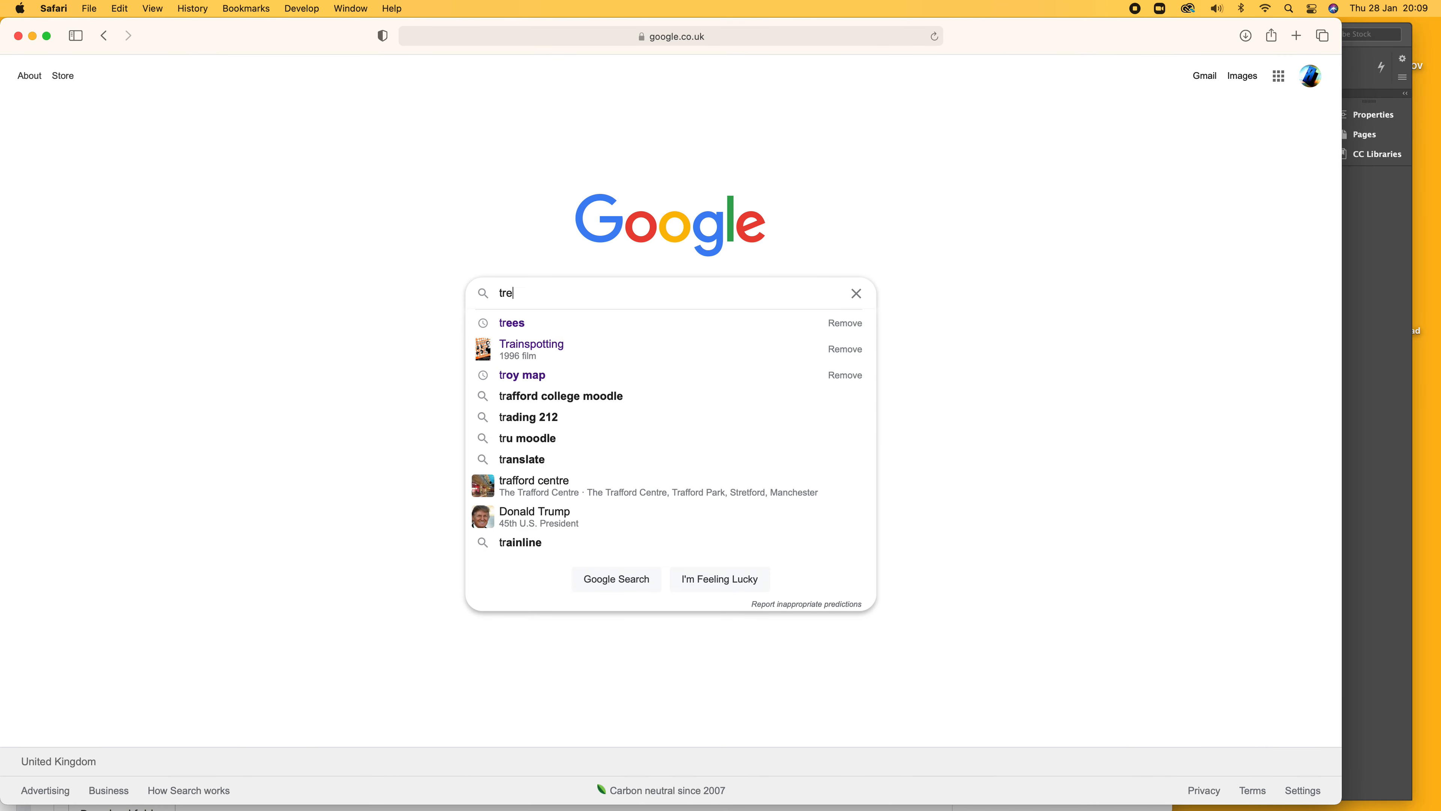
key("BackSpace")
key("BackSpace")
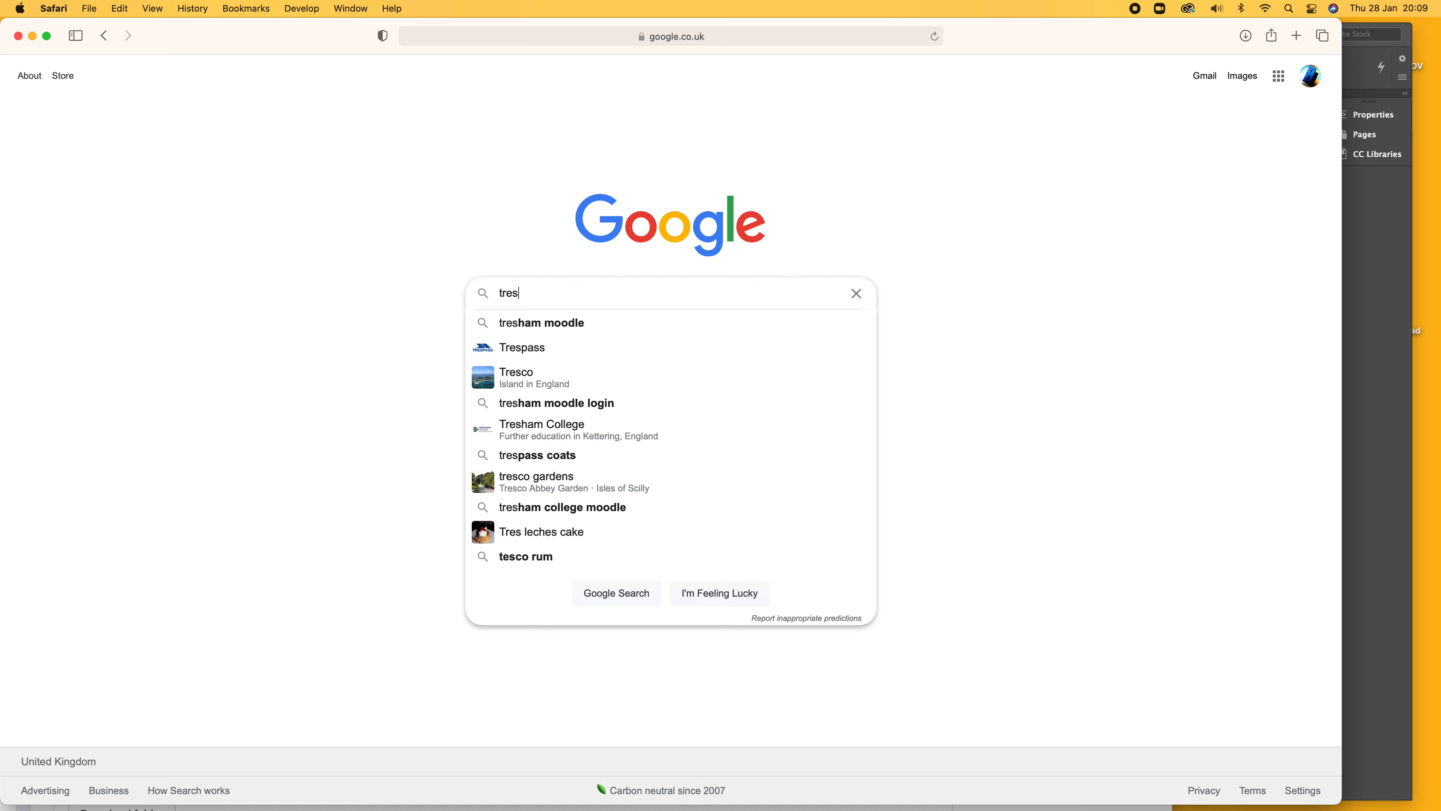
left_click(509, 322)
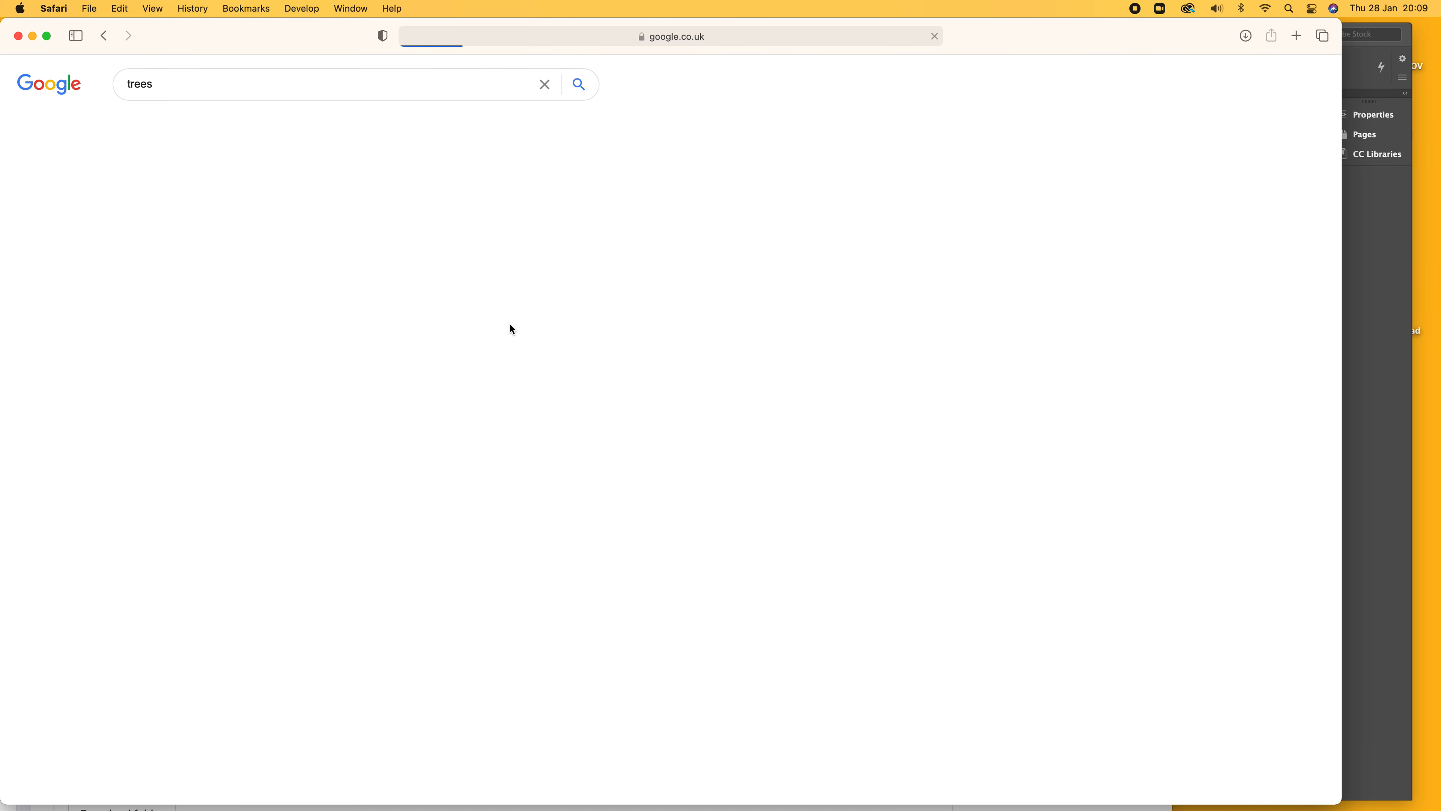
- Open the Wikipedia Tree article from the results and try to select its opening text
scroll(313, 676, "down", 3)
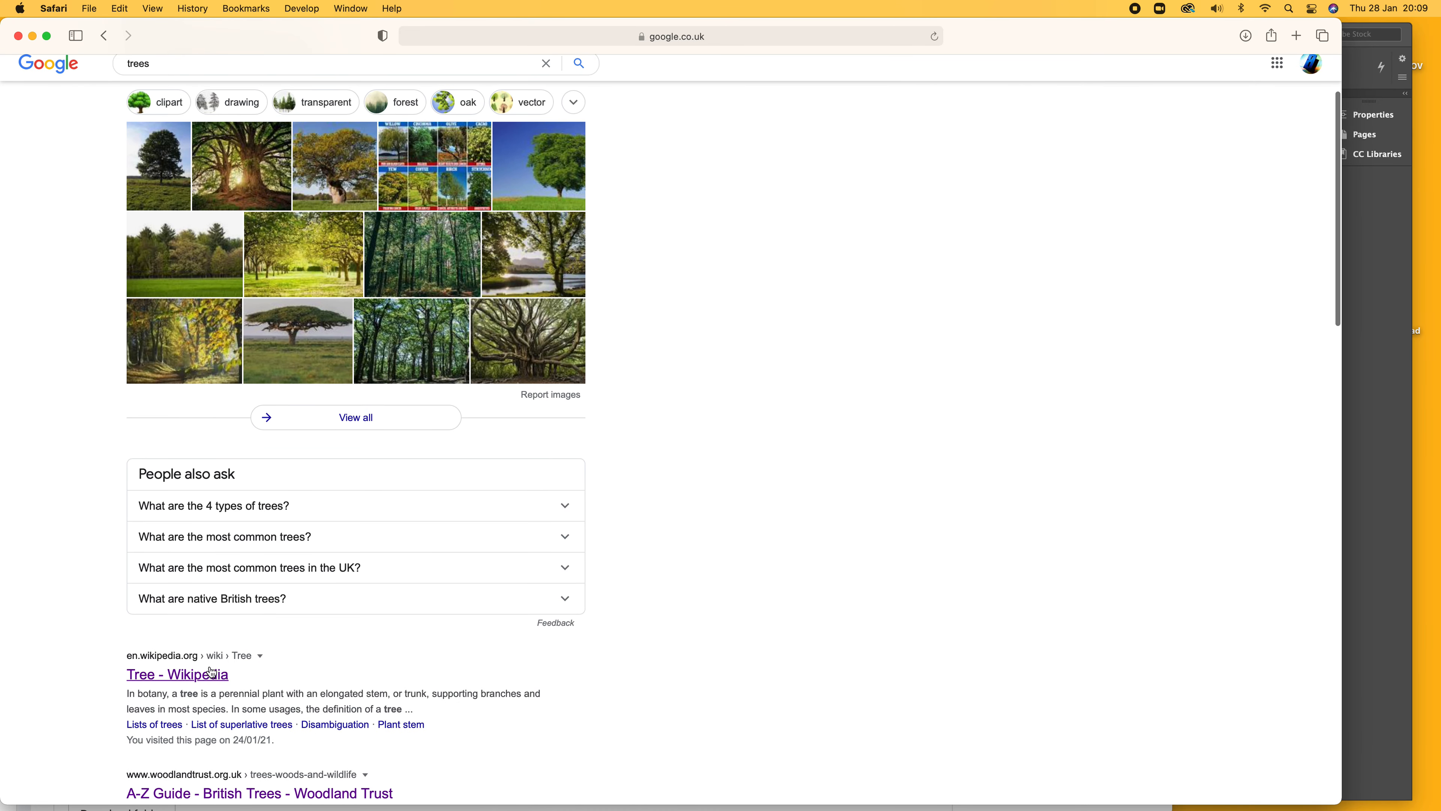
left_click(206, 676)
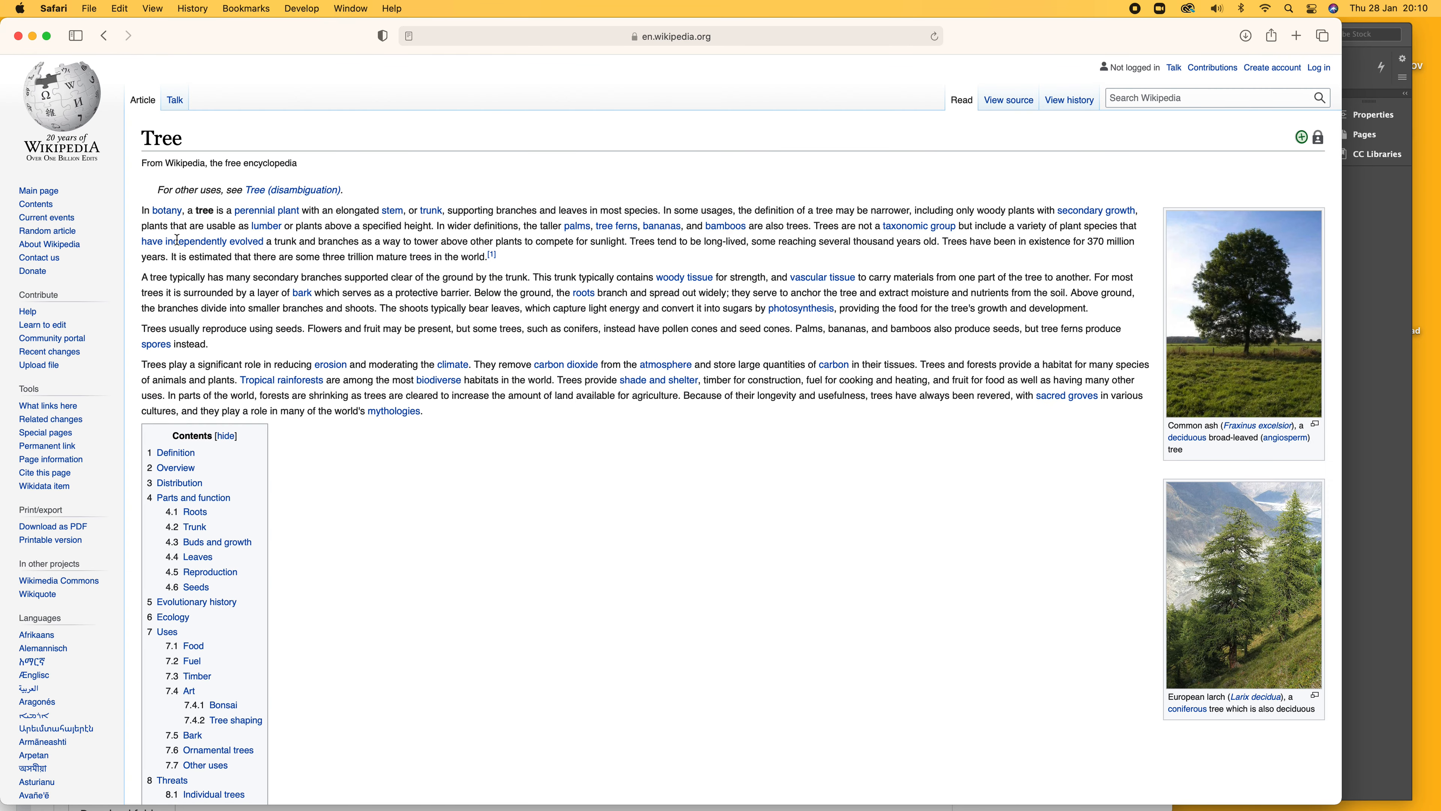
left_click_drag(140, 211, 249, 223)
left_click(222, 224)
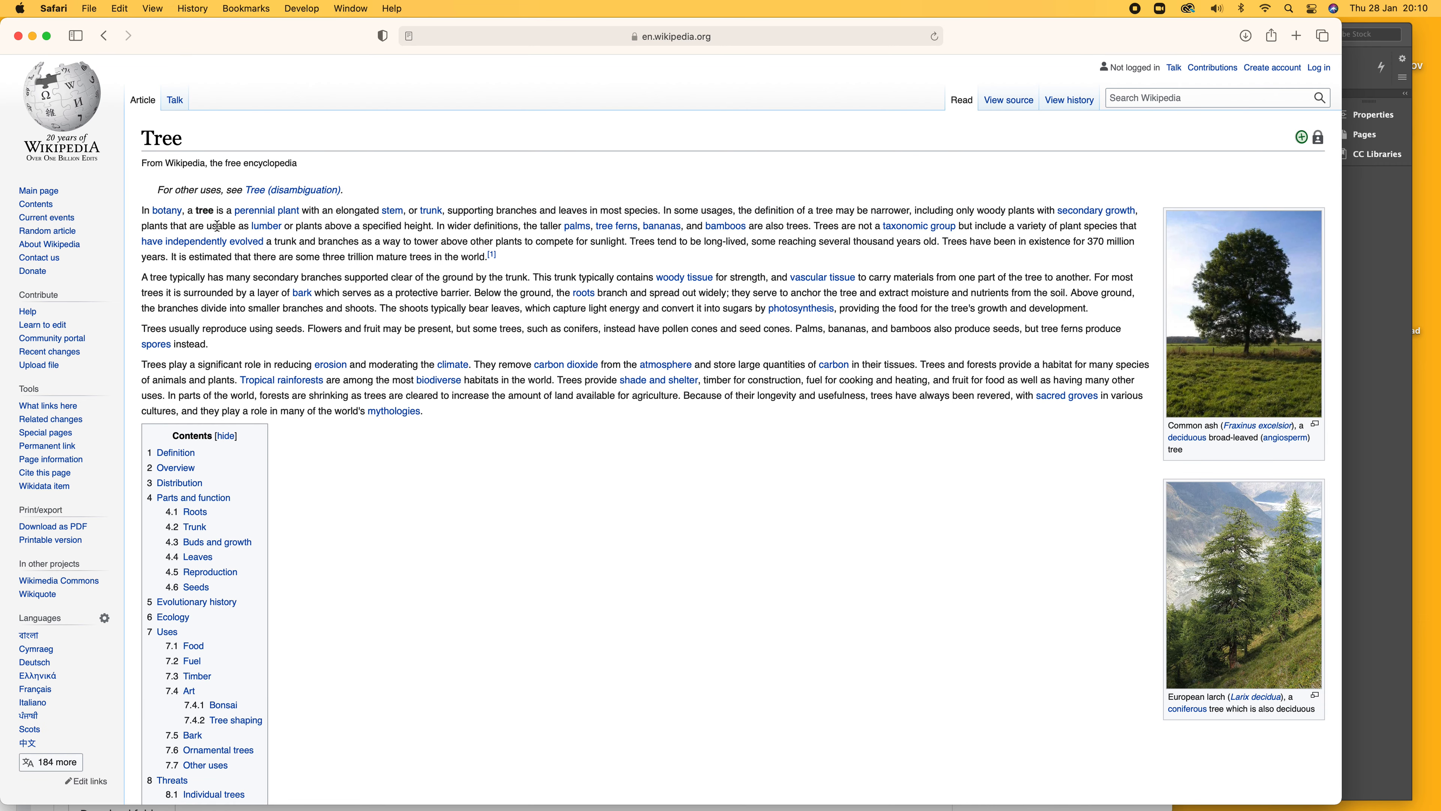
left_click_drag(142, 212, 231, 223)
left_click(227, 224)
- Open the Botany article linked in the Tree introduction and copy its first paragraph
left_click(166, 212)
left_click_drag(142, 223, 386, 282)
key("super+c")
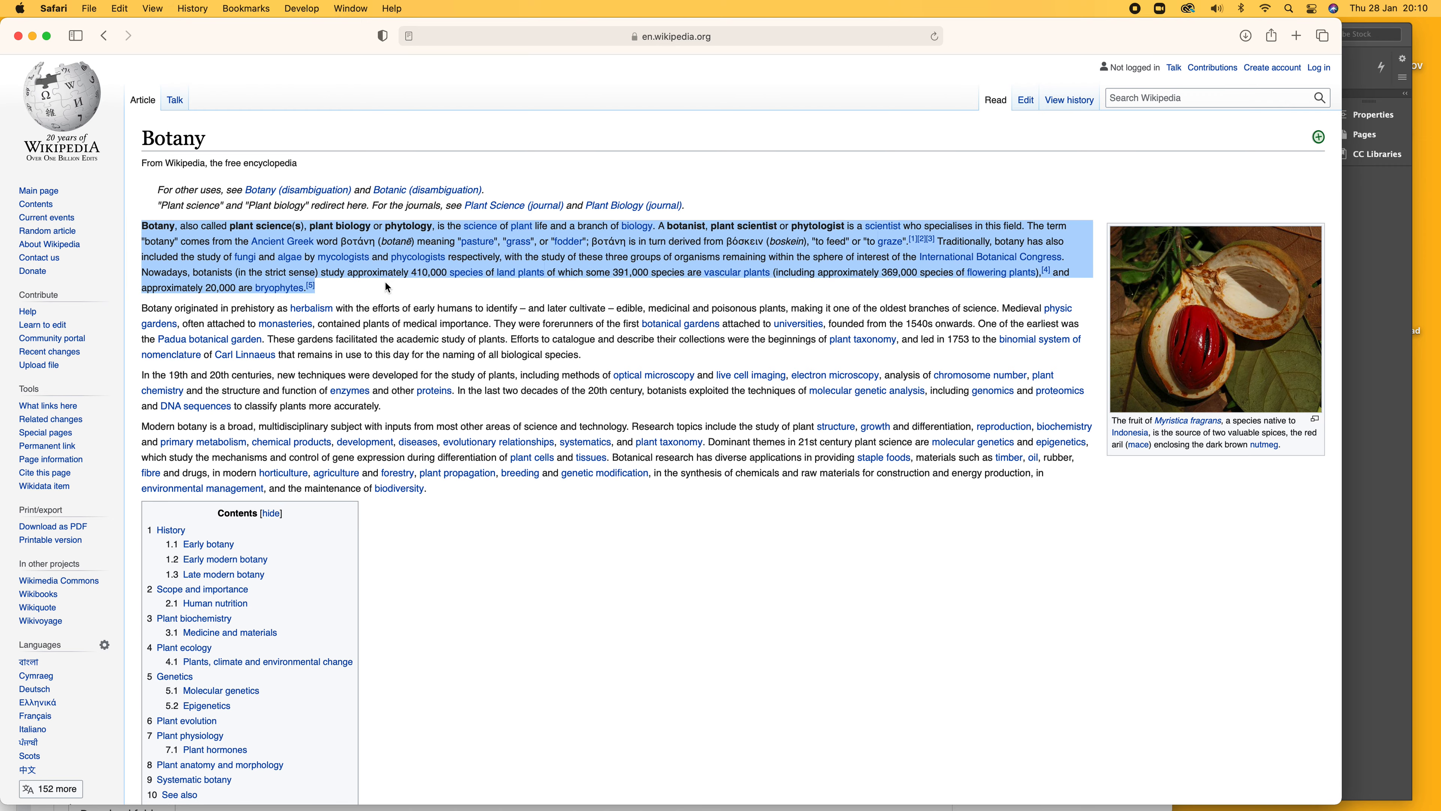
- Move the browser window aside, return to InDesign and paste the copied Botany paragraph into the text frame below the picture
left_click_drag(278, 32, 429, 595)
left_click(194, 27)
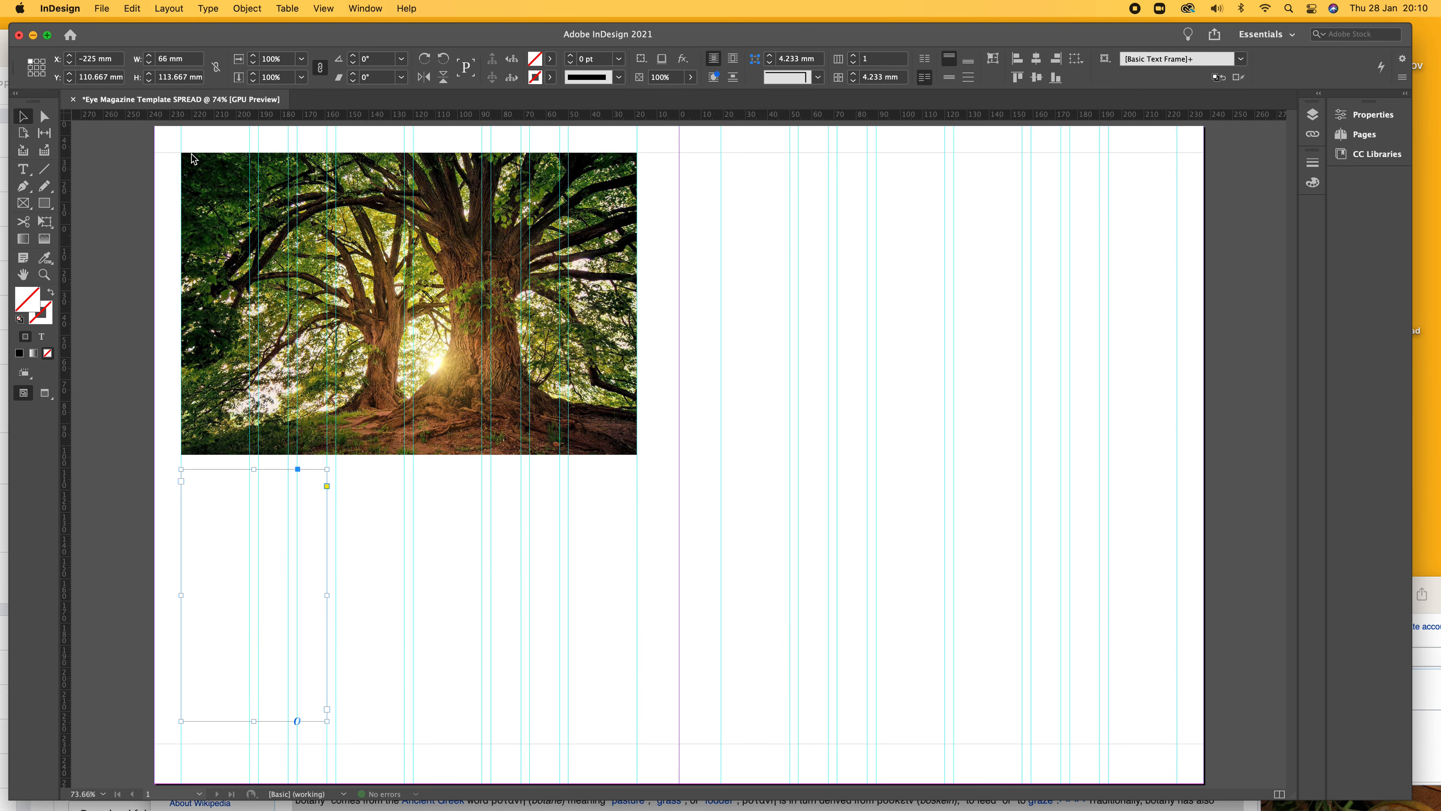
left_click(22, 169)
left_click(194, 478)
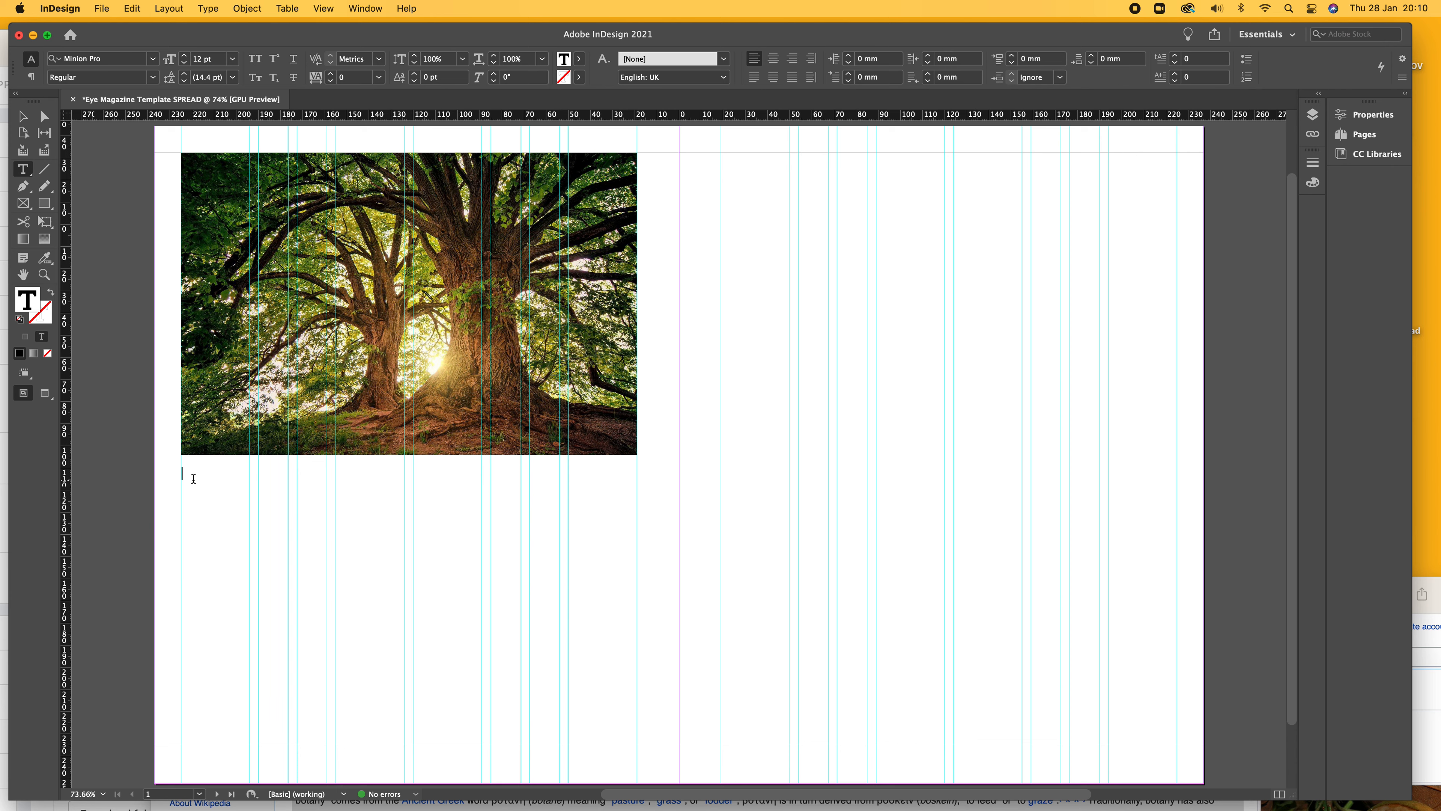
key("super+v")
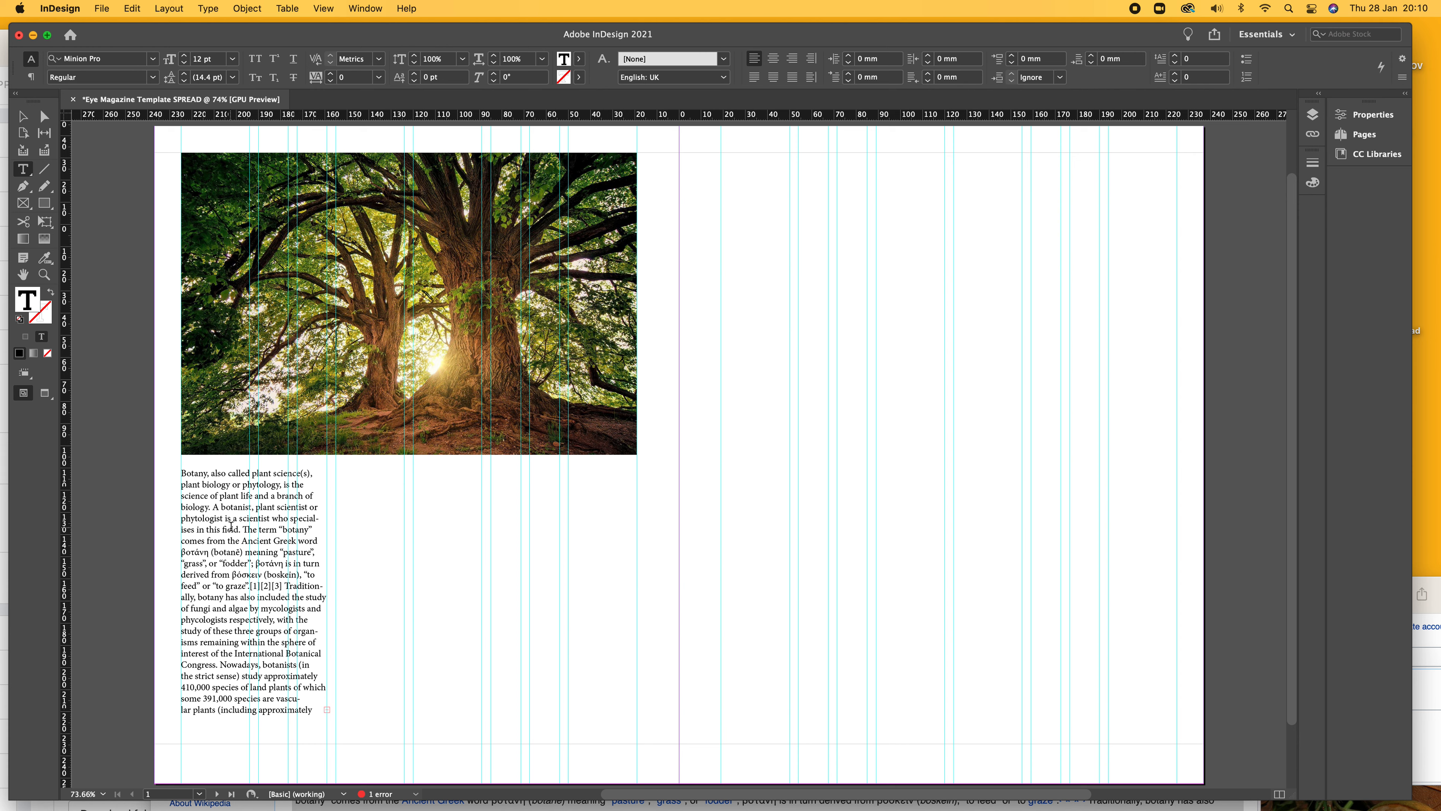
key("super+a")
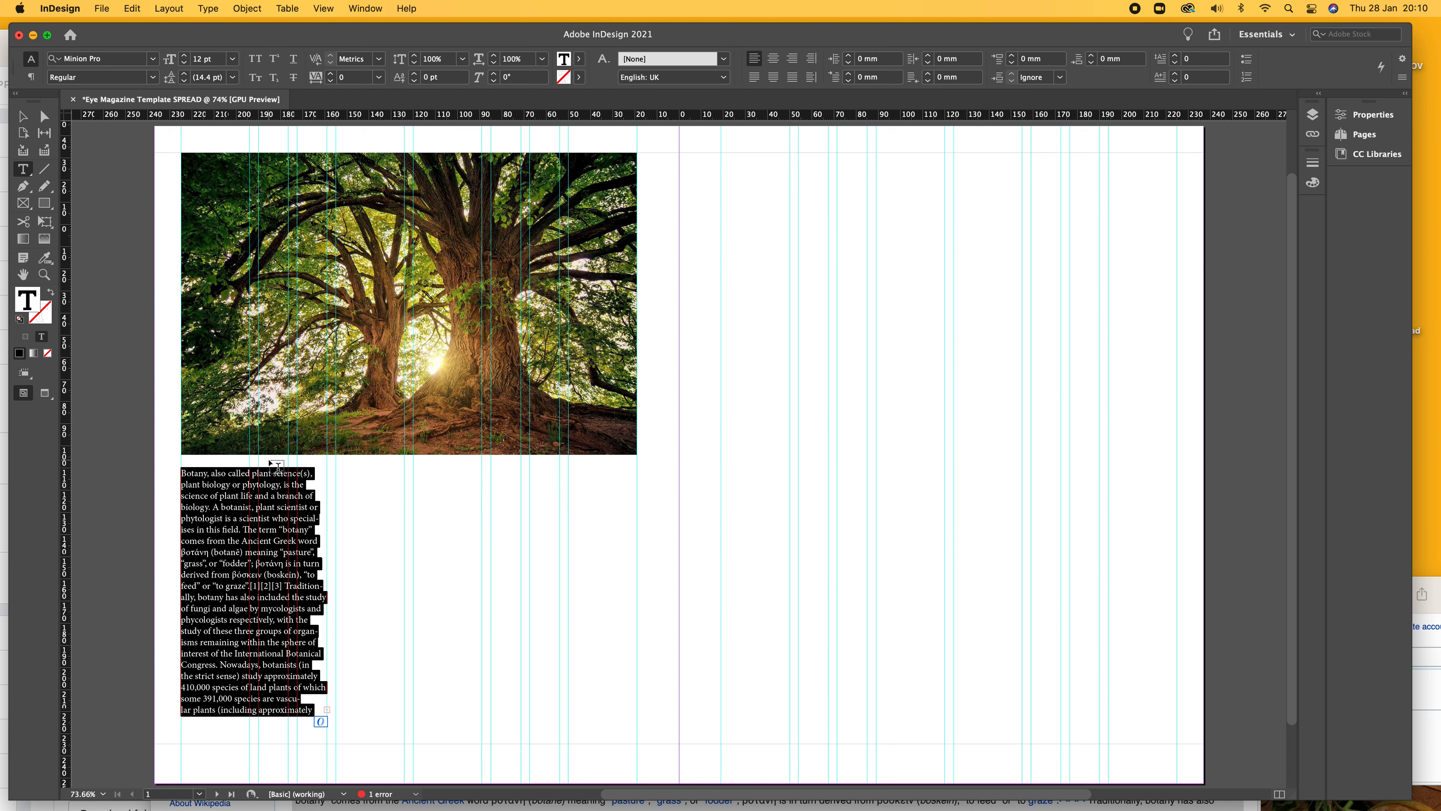
left_click(23, 117)
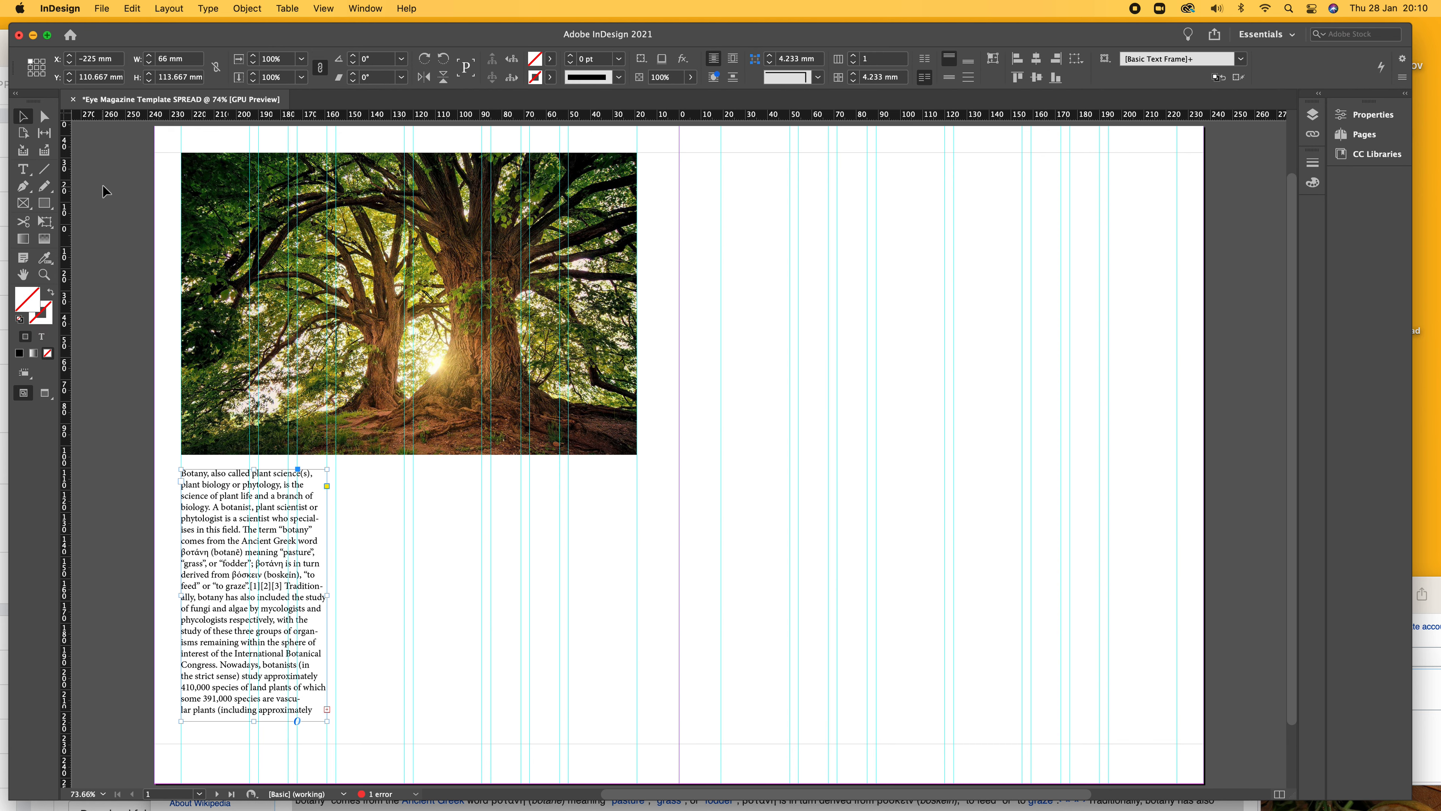
- Move the tree picture to the bottom margin of the right-hand page and the text frame above it at X 19 mm, Y -32.5 mm
left_click(219, 510)
left_click_drag(210, 485, 374, 491)
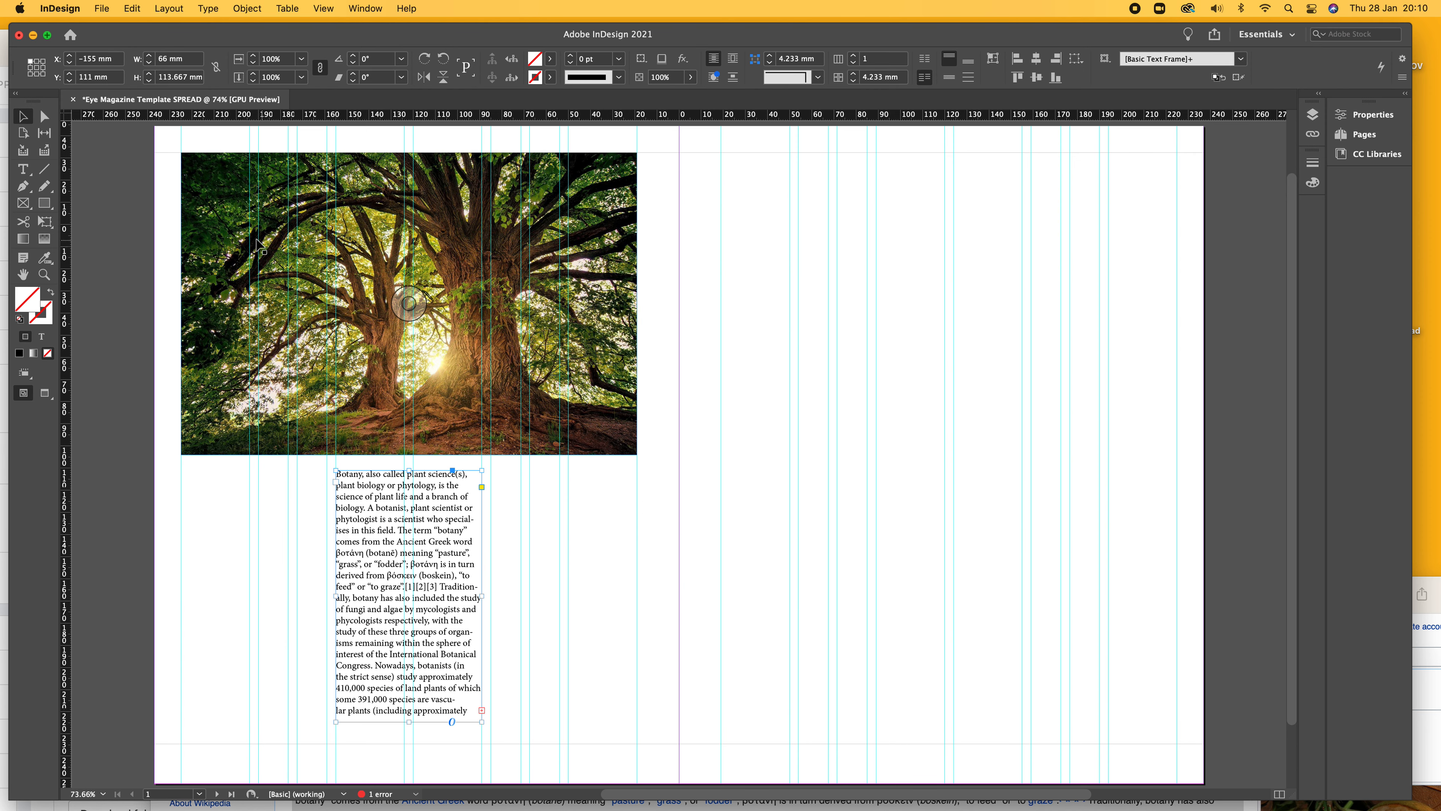
left_click_drag(218, 233, 756, 519)
left_click_drag(368, 558, 751, 241)
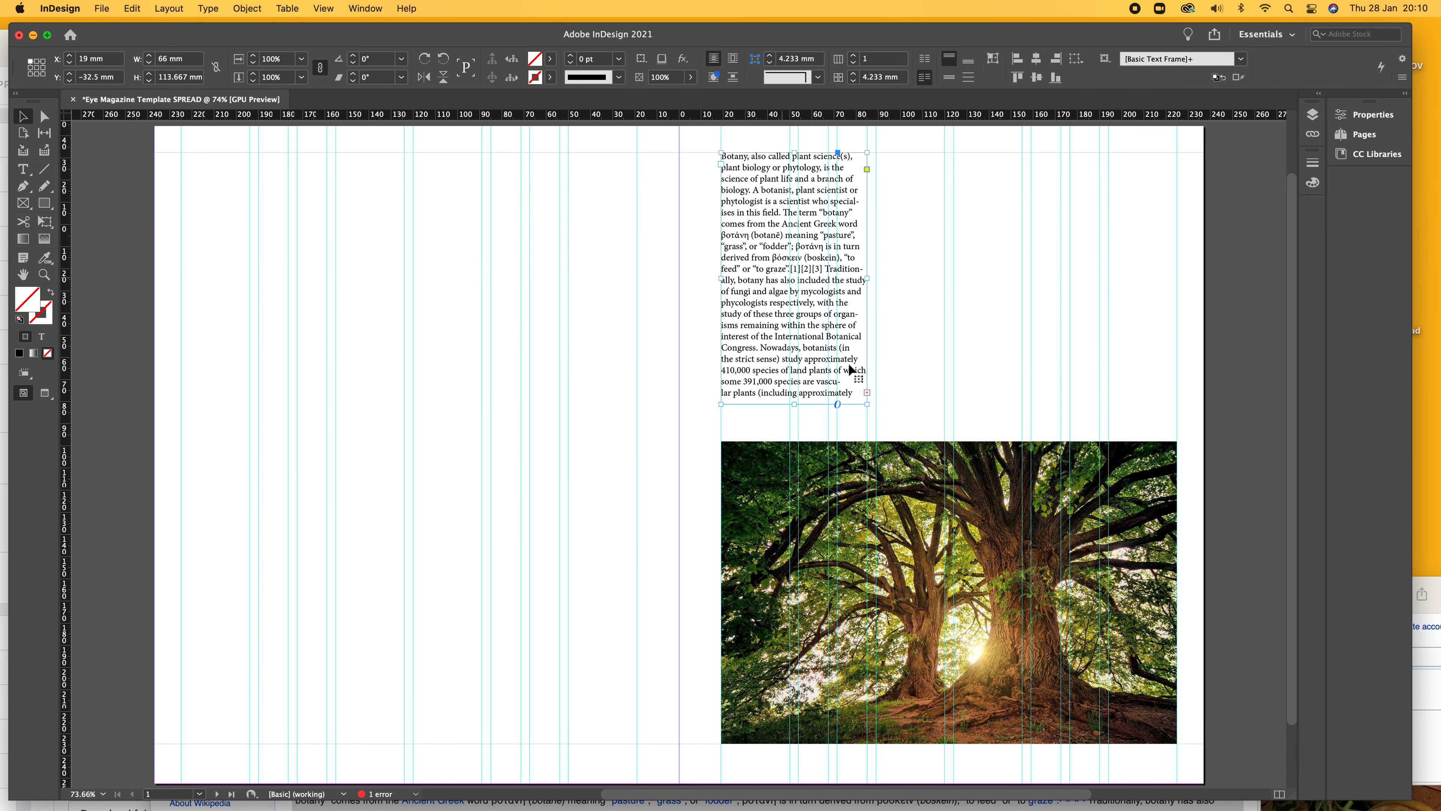